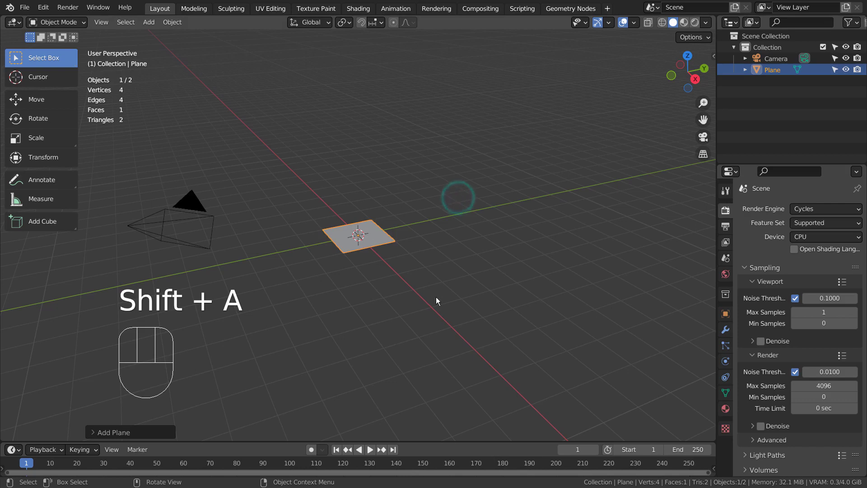
Add an Array modifier to the plane
left_click(725, 328)
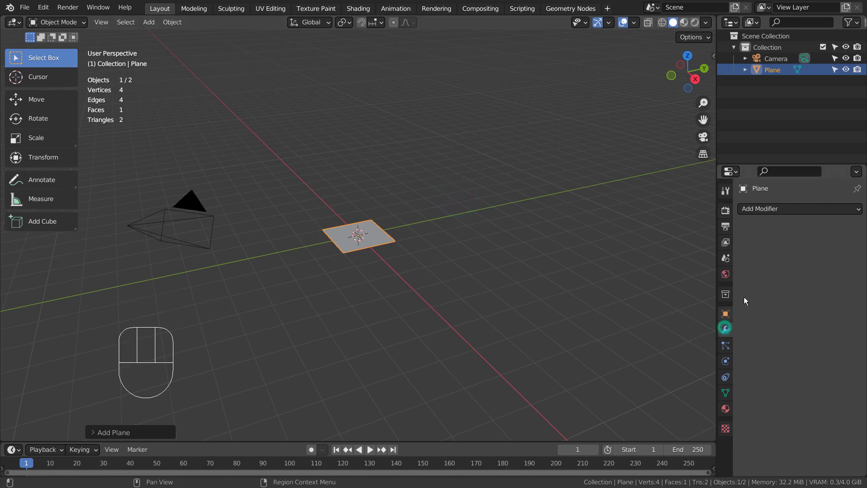
left_click(806, 209)
left_click(684, 239)
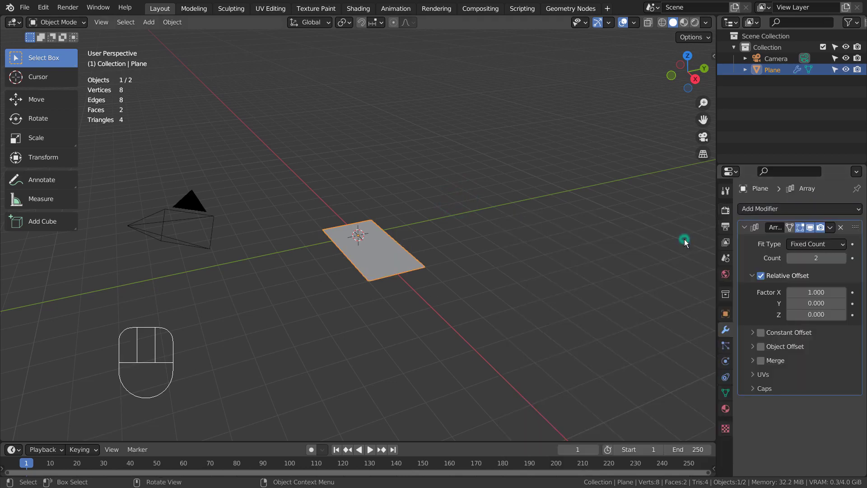
Set the array's relative offset factors to 0 on X and 1 on Y
left_click(800, 291)
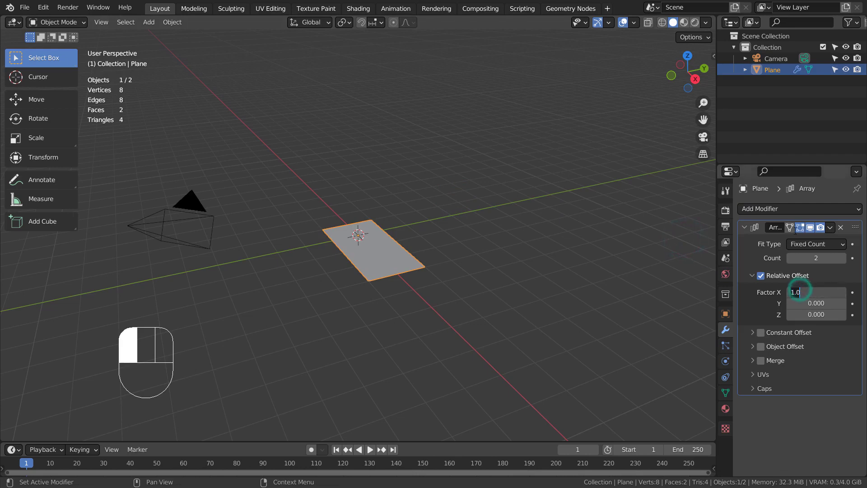
type("0")
key("Tab")
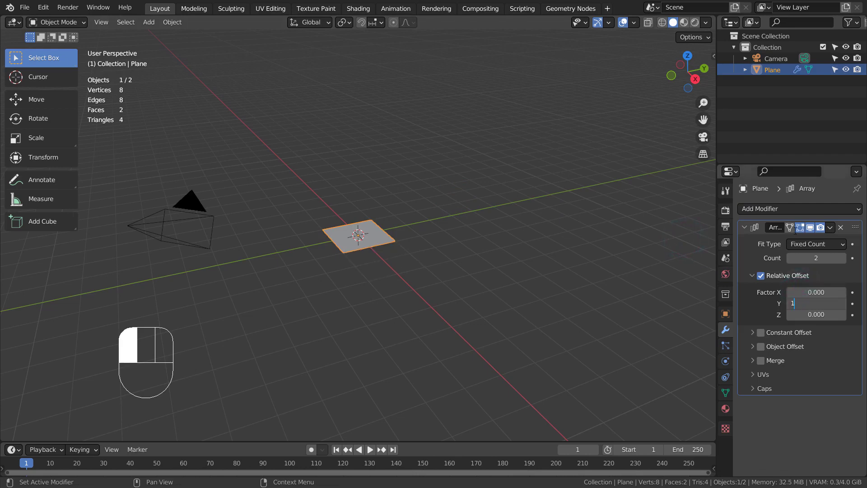
type("1")
key("Return")
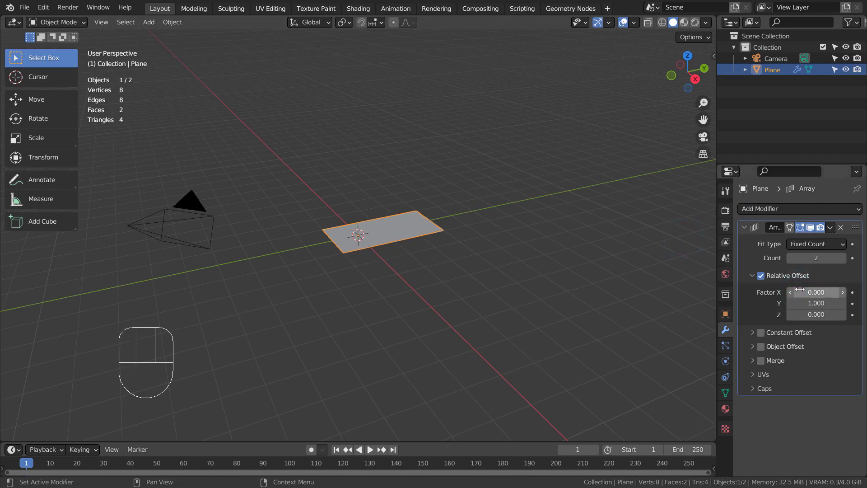
Undo the Y offset and try relative Z offset factors of 1, 2 and 3 for the array
key("ctrl+z")
left_click(804, 313)
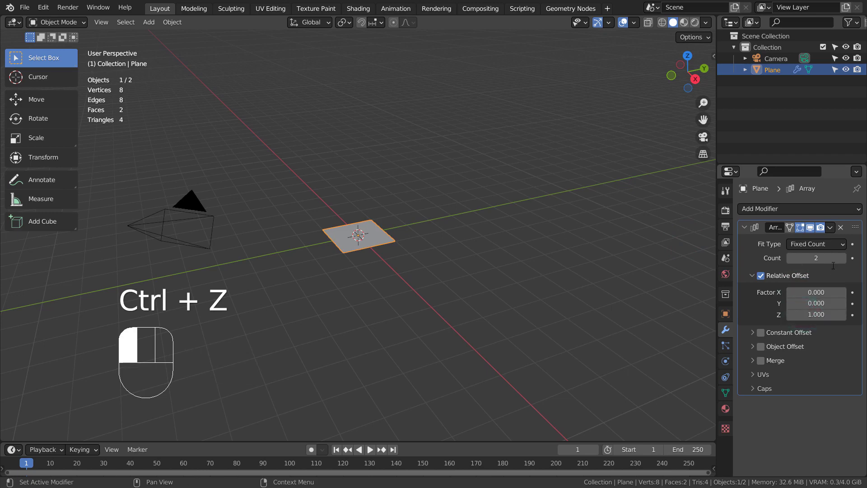
middle_click_drag(468, 362, 533, 343, "alt")
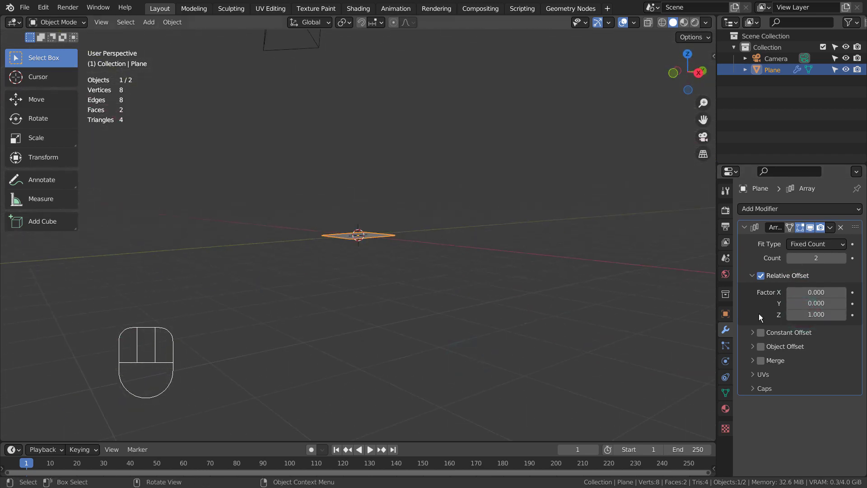
left_click_drag(813, 314, 827, 314)
middle_click_drag(511, 180, 564, 271, "alt")
left_click(814, 315)
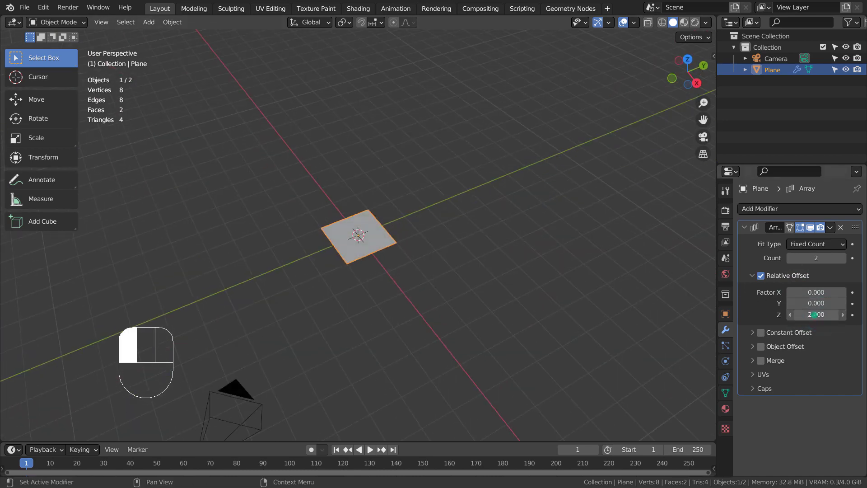
type("3.0")
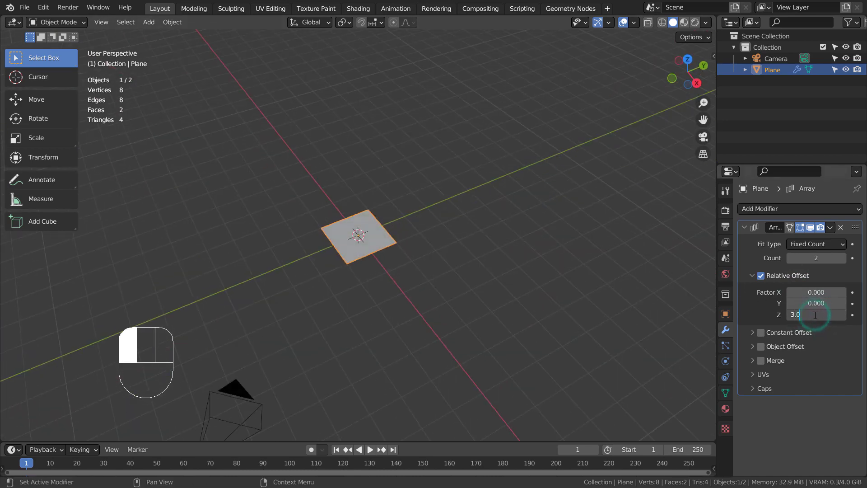
key("Return")
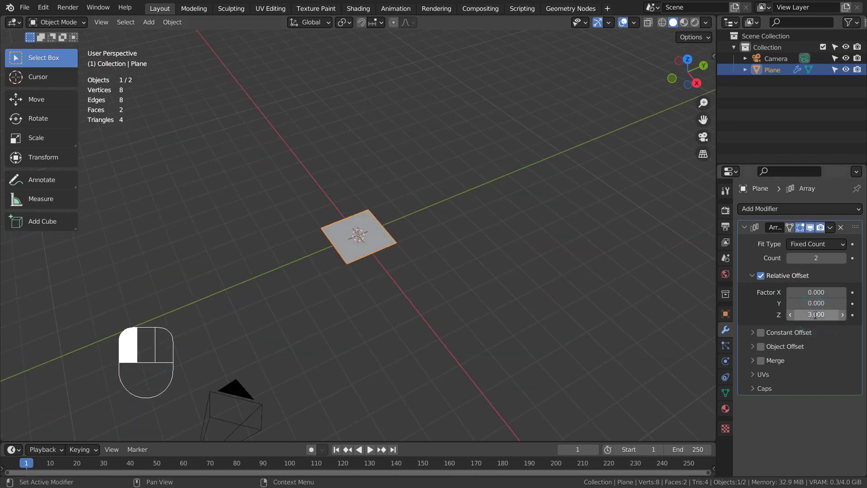
Disable the array's relative offset and enable its constant offset with the distance settings expanded
left_click(762, 276)
left_click(761, 332)
left_click(752, 333)
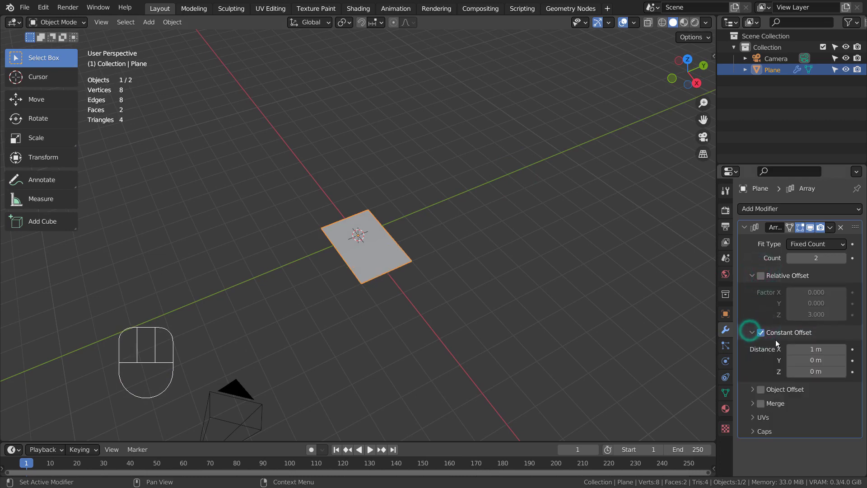
Set the array's constant offset distances to 0 m on X and 0.1 m on Z
left_click(824, 354)
left_click(823, 346)
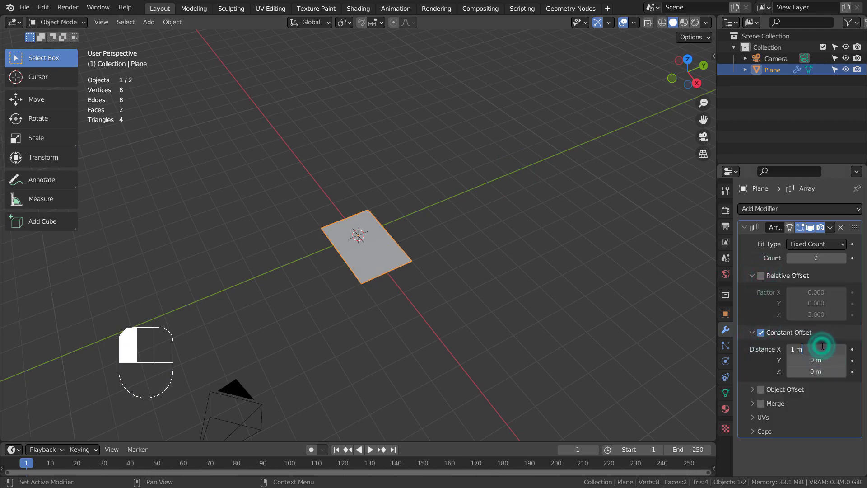
key("Tab")
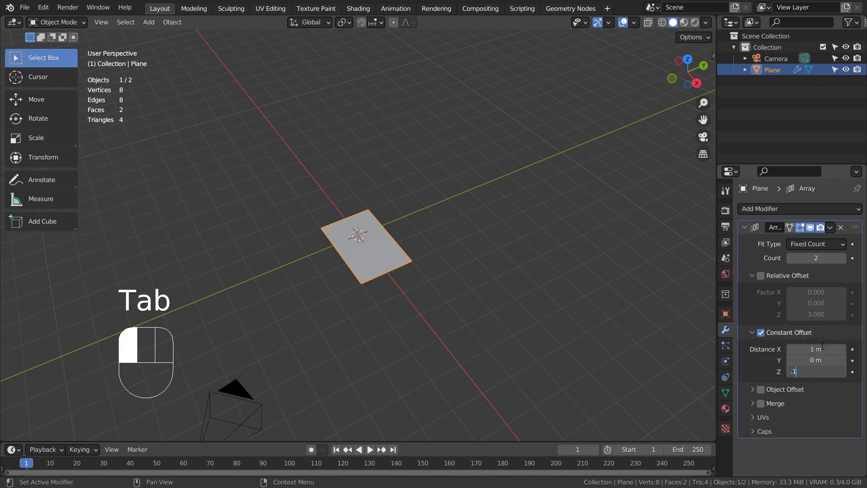
left_click(822, 347)
type("0")
key("Return")
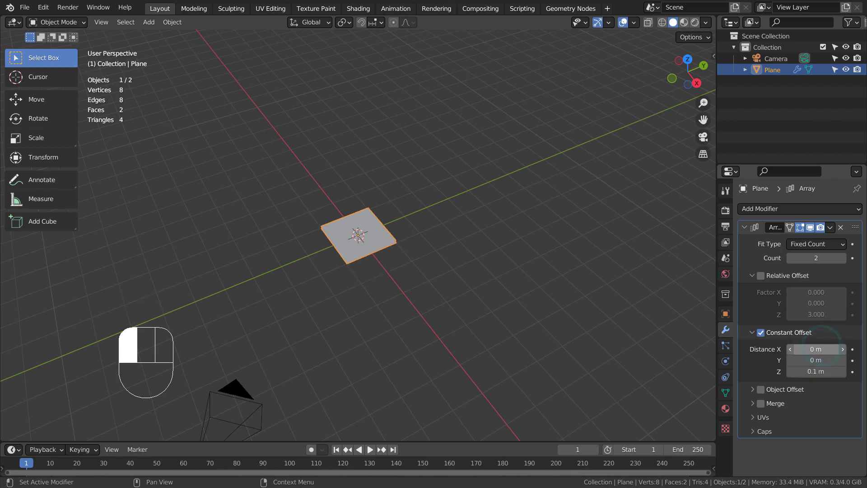
Set the array count to 15 to build a tall stack of planes
left_click_drag(478, 296, 478, 248, "alt")
scroll(440, 238, "up", 3)
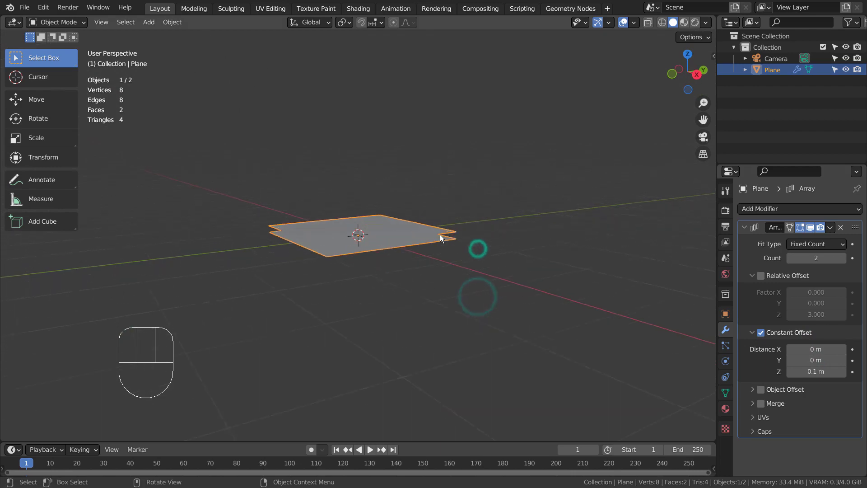
middle_click_drag(440, 236, 457, 225, "alt")
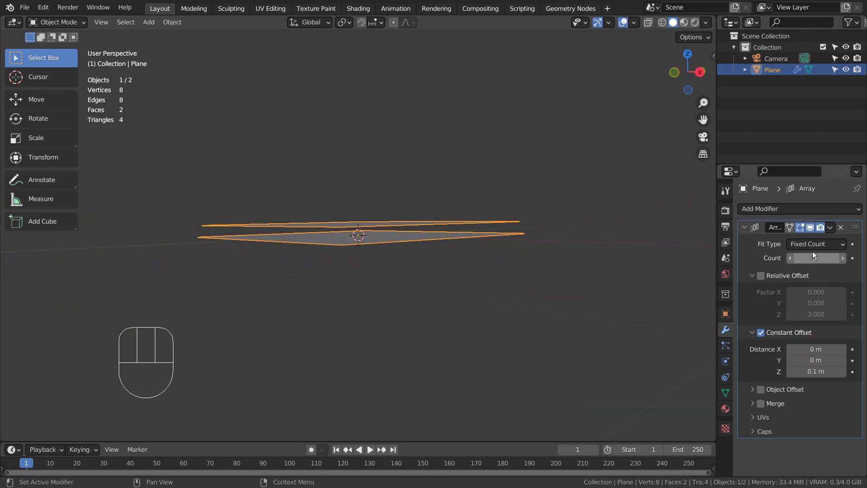
left_click_drag(812, 251, 849, 253)
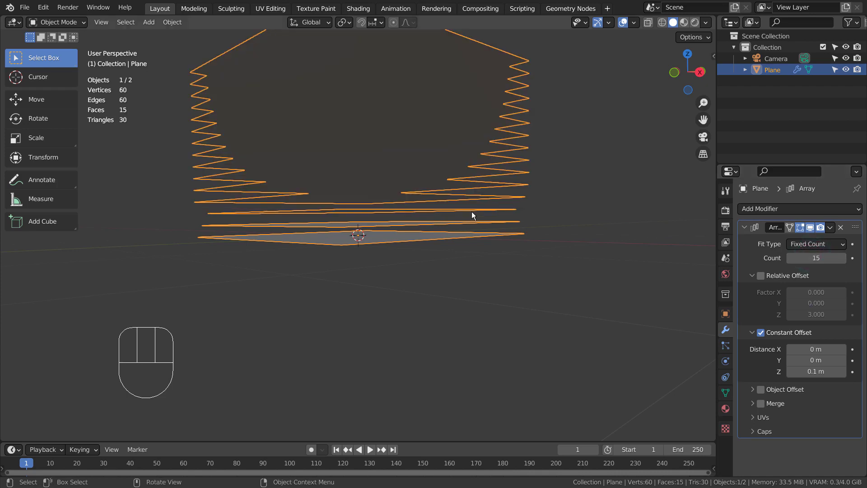
Rotate the plane stack 90 degrees about X and display the scene in wireframe
middle_click_drag(568, 208, 472, 282, "alt")
key("r")
key("x")
key("9")
key("0")
key("Return")
key("shift+z")
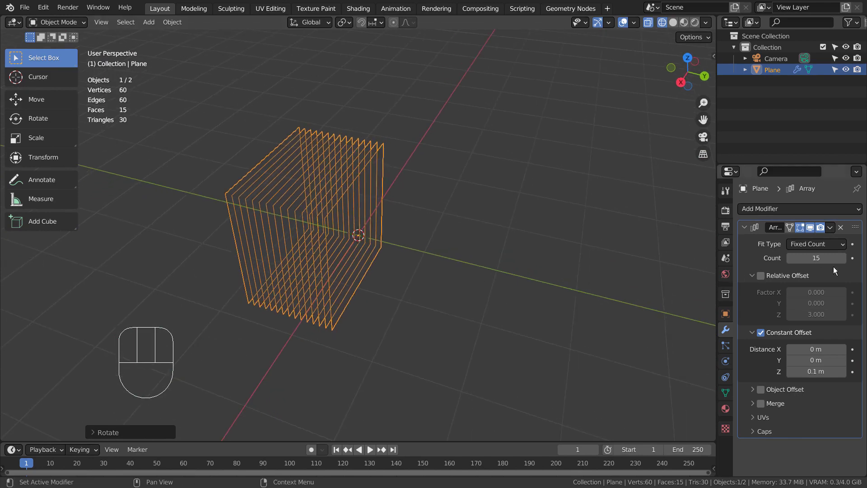
Set the array count to 25 and apply the Array modifier in top view
left_click_drag(819, 258, 836, 257)
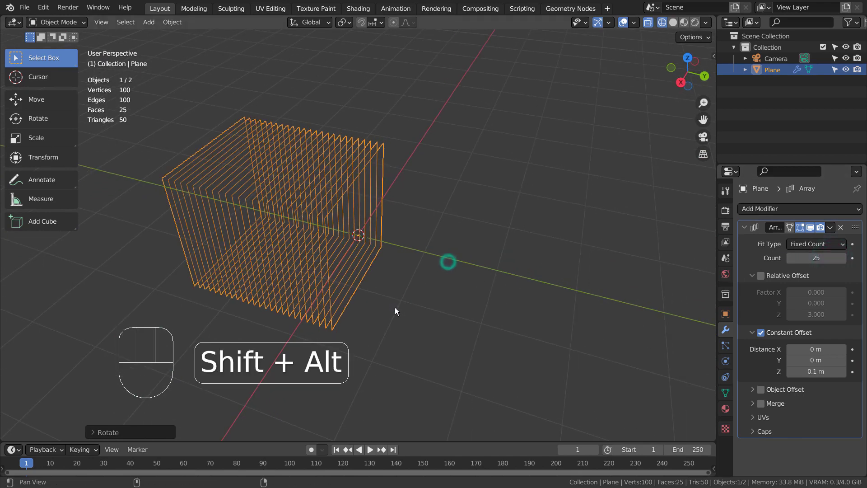
middle_click_drag(395, 310, 442, 310, "alt+shift")
key("KP_7")
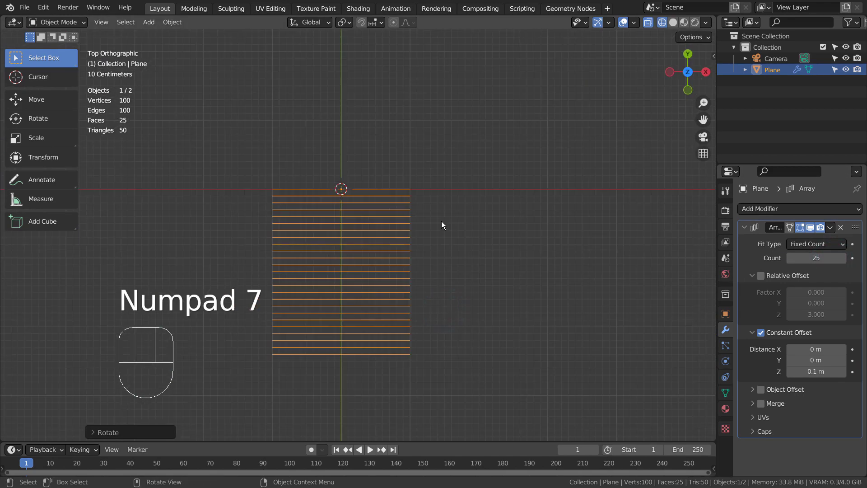
key("ctrl+a")
Move the plane stack about 1.21 m along the global Y axis to centre it on the origin
key("g")
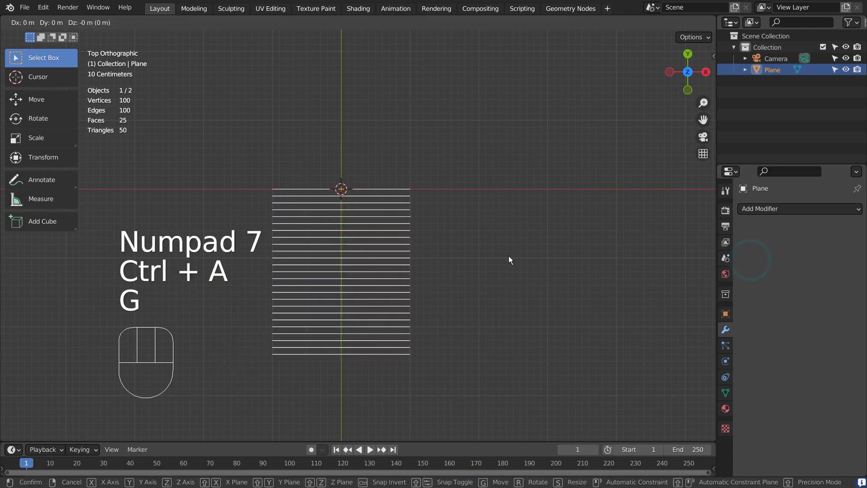
key("y")
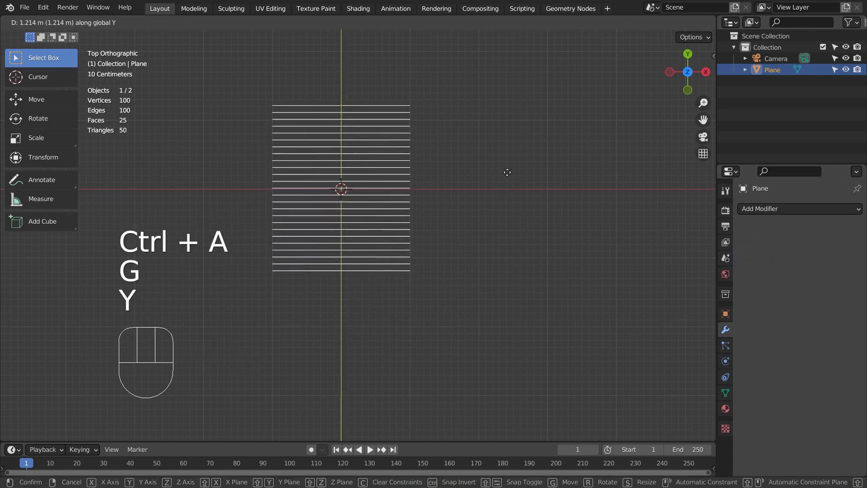
left_click(507, 172)
Enter Edit Mode on the plane stack with vertex selection active
middle_click_drag(591, 336, 441, 283, "alt")
key("Tab")
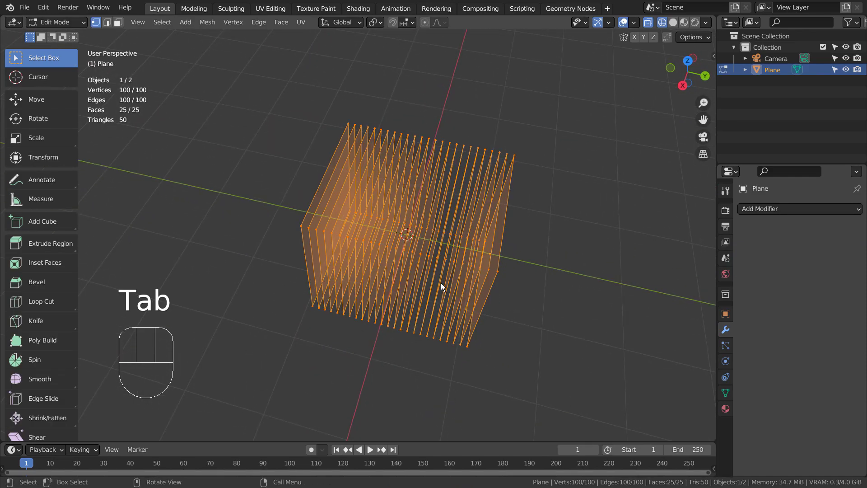
key("1")
middle_click_drag(569, 304, 392, 258, "alt")
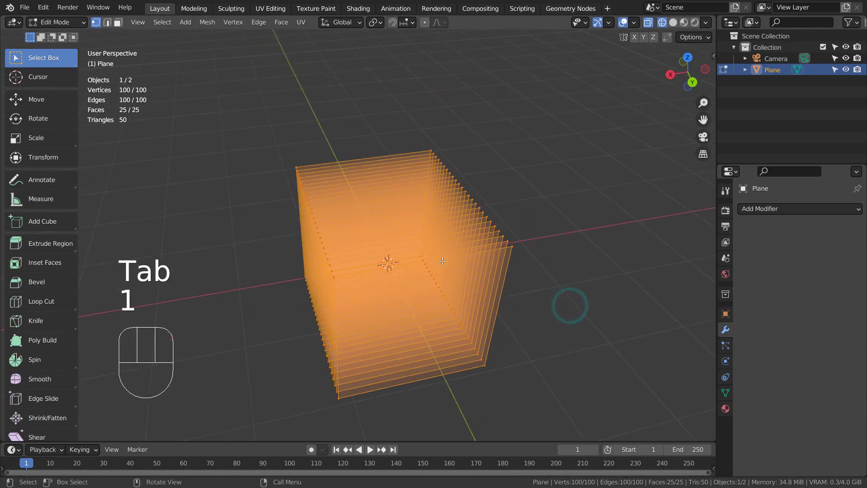
Try a loop cut across one of the stacked planes and undo it
key("ctrl+r")
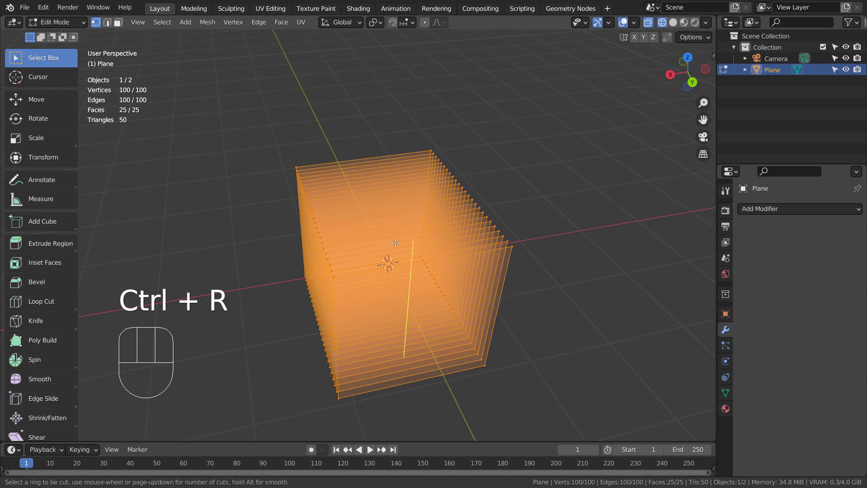
left_click(396, 243)
left_click(396, 312)
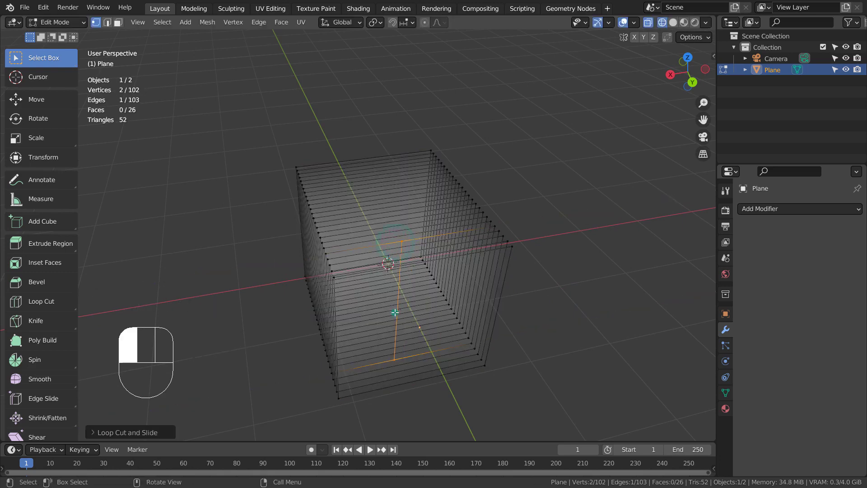
middle_click_drag(419, 356, 466, 348, "alt")
key("ctrl+z")
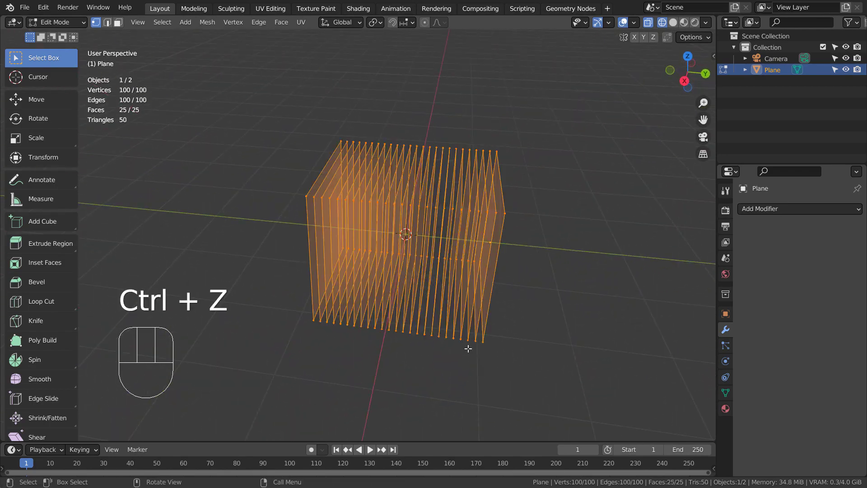
Knife six roughly parallel cuts along Y through all stacked planes in top view, spaced across their width
key("KP_7")
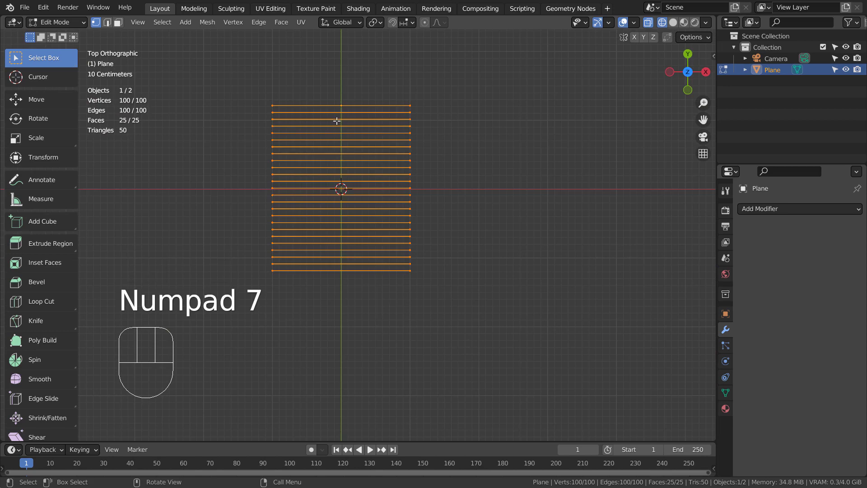
key("k")
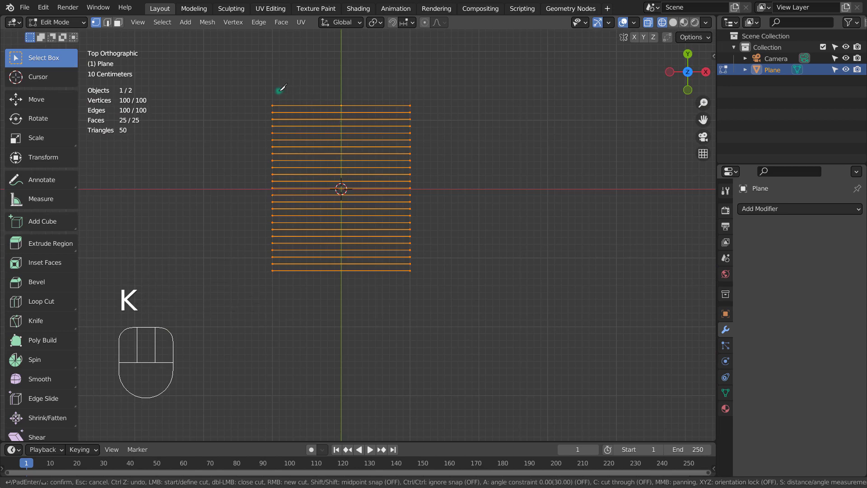
left_click(279, 91)
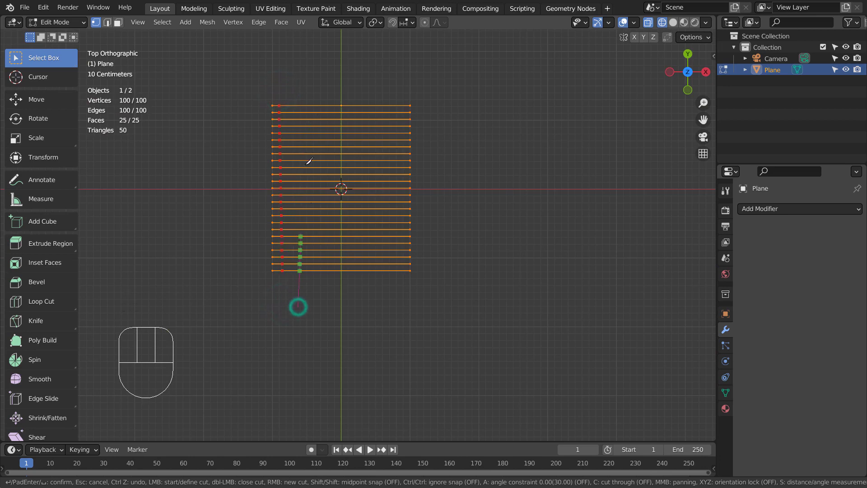
left_click(300, 73)
left_click(318, 73)
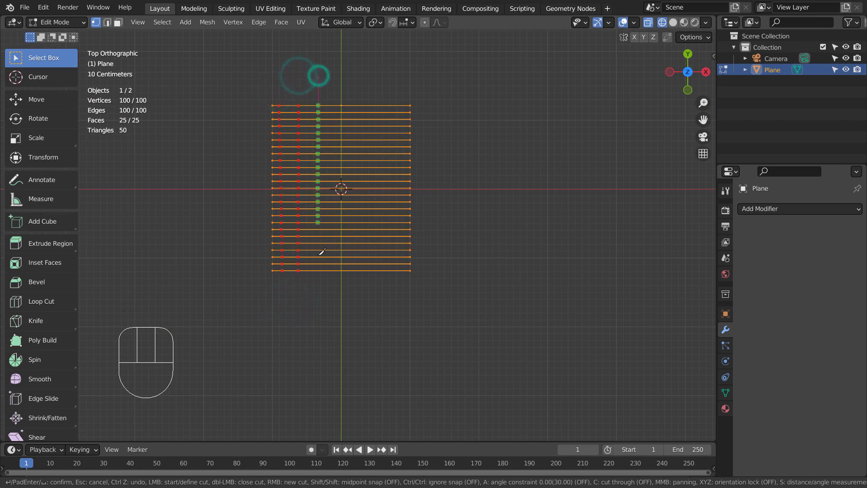
left_click(320, 291)
left_click(341, 294)
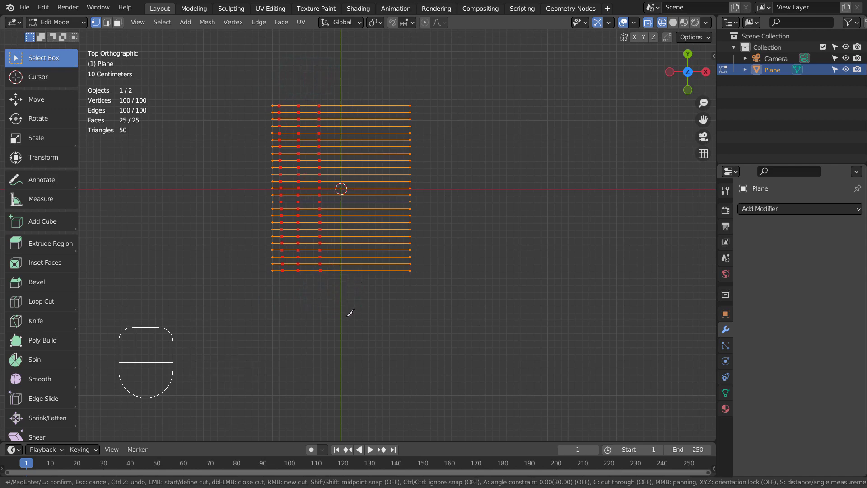
left_click(347, 69)
left_click(377, 71)
left_click(377, 292)
left_click(396, 76)
key("Return")
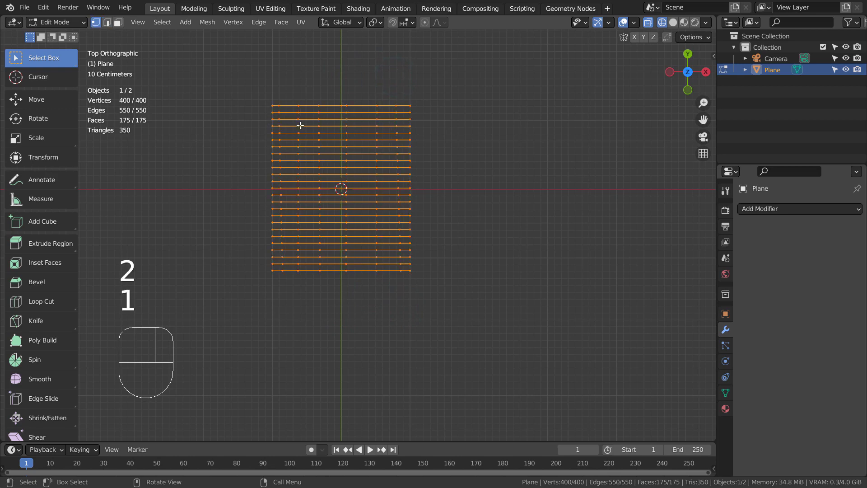
Box-select only the column of cut vertices nearest the centre across all planes in top view
middle_click_drag(483, 271, 478, 226, "alt")
key("KP_7")
left_click(478, 227)
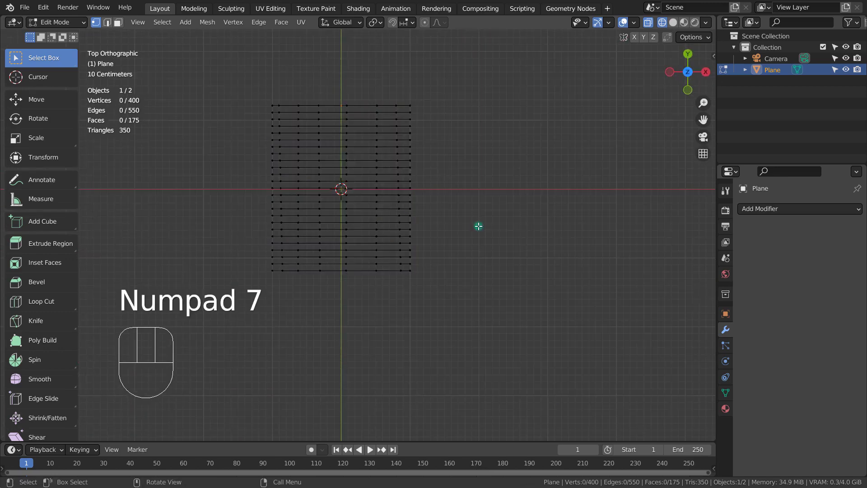
key("b")
left_click_drag(339, 81, 355, 330)
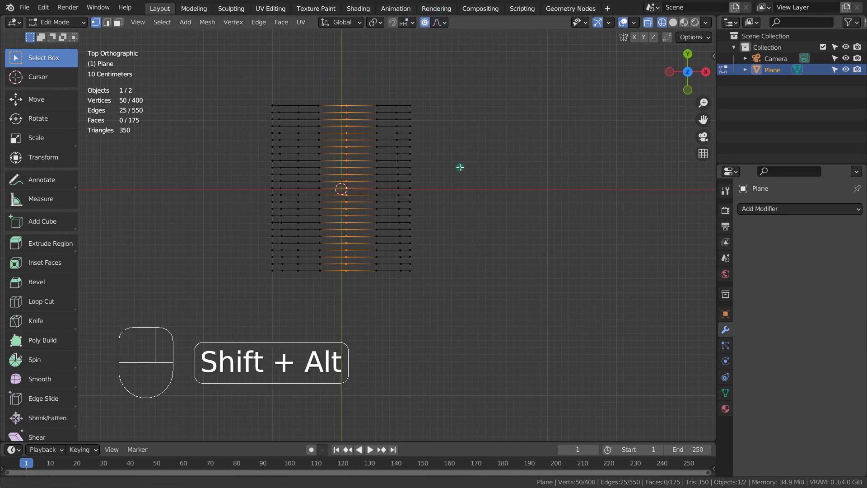
Move the selected centre vertices 0.63 m along Y with smooth proportional editing at a radius of about 2.14 m
middle_click_drag(460, 168, 510, 237, "alt+shift")
key("g")
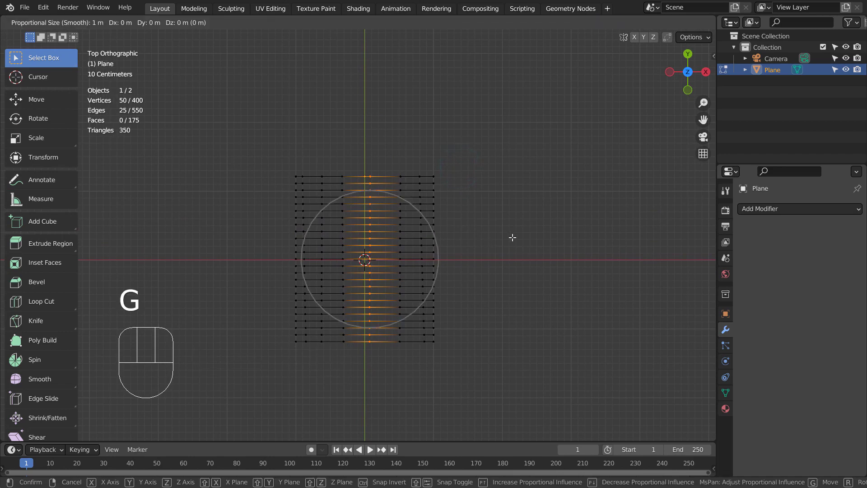
key("y")
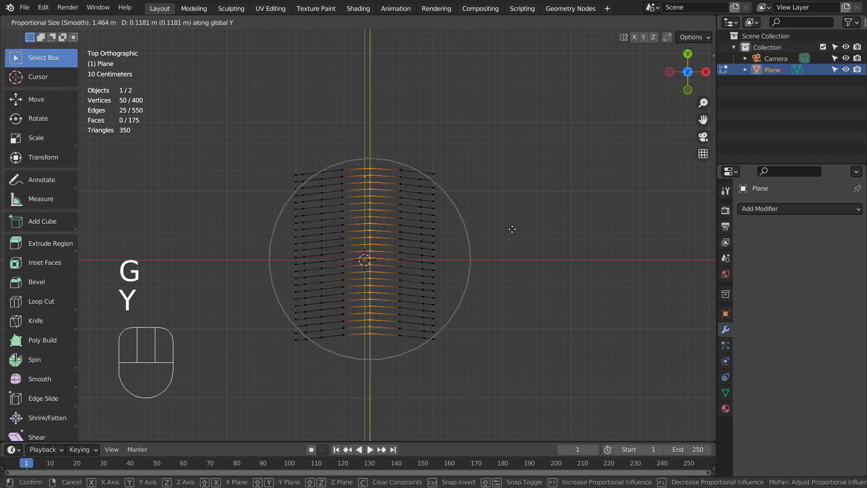
scroll(512, 221, "down", 1)
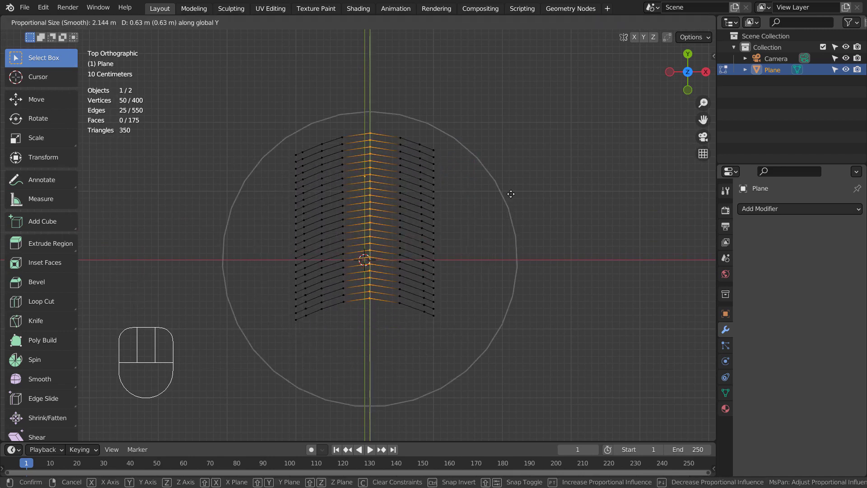
left_click(511, 194)
Box-select the two columns of cut vertices just inside the stack's outer edges across all planes
key("alt")
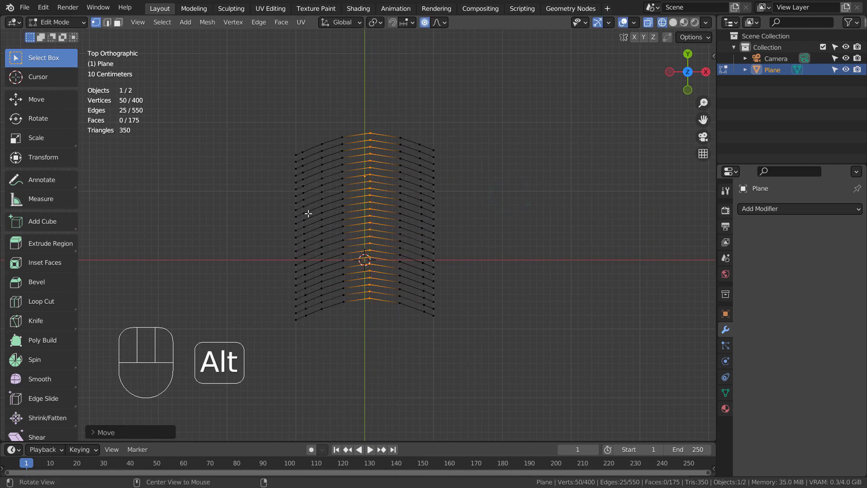
key("b")
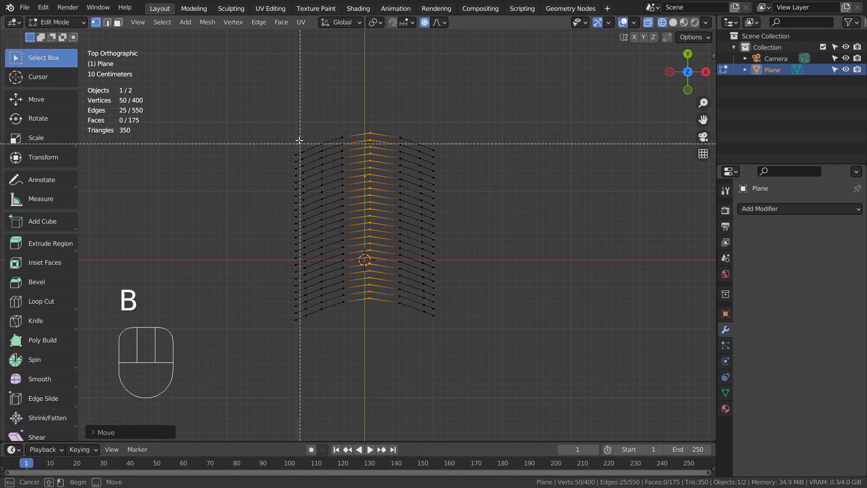
left_click(299, 116)
key("b")
left_click_drag(299, 116, 318, 346)
key("b")
left_click_drag(396, 122, 427, 370)
key("b")
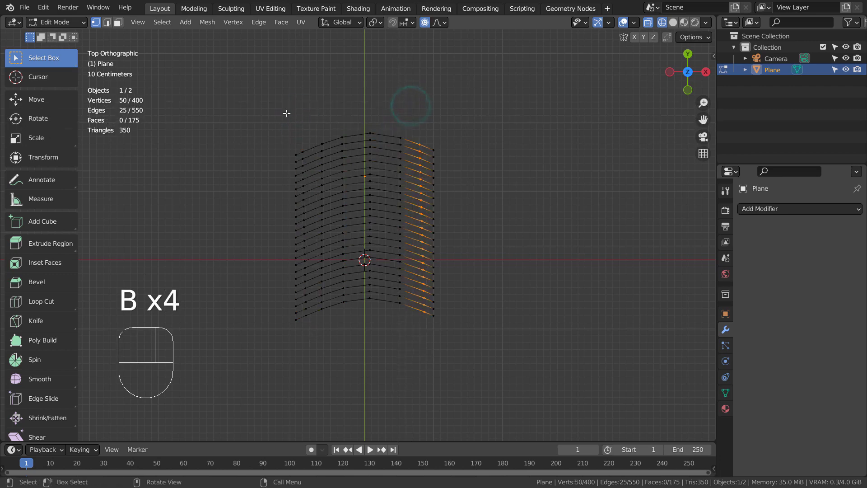
key("b")
left_click_drag(298, 120, 332, 331)
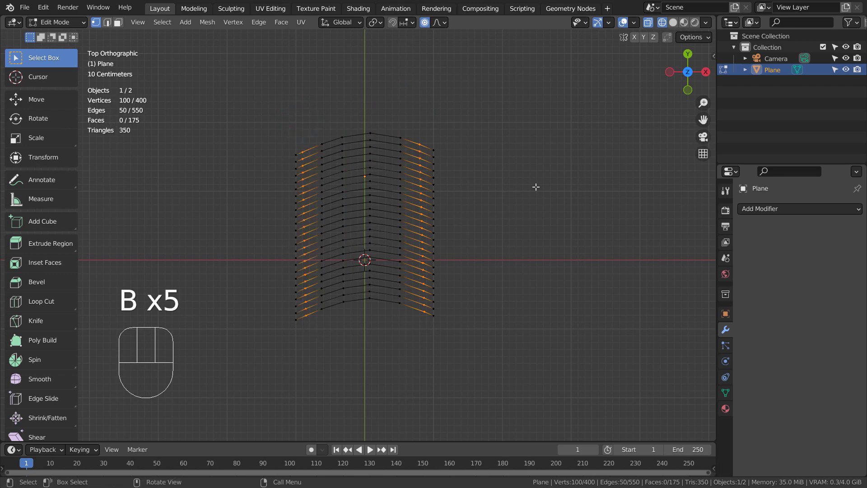
Move both selected columns in the positive Y direction with a proportional radius of about 0.91 m and leave Edit Mode
key("g")
key("y")
scroll(534, 195, "up", 4)
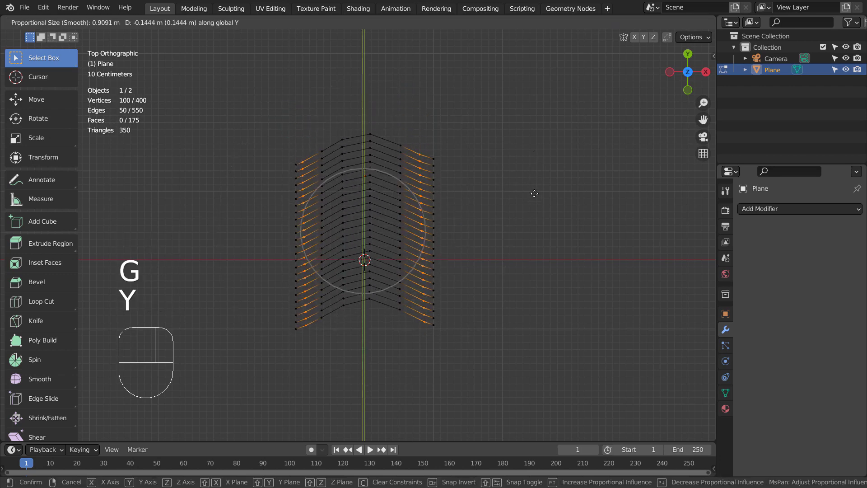
left_click(532, 155)
key("Tab")
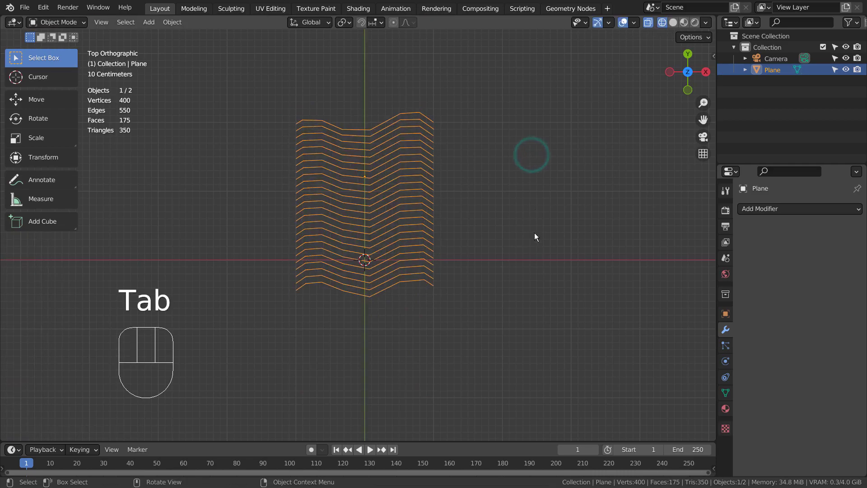
Check the wavy stack in perspective and re-enter Edit Mode in top view with no vertices selected
middle_click_drag(534, 236, 406, 229)
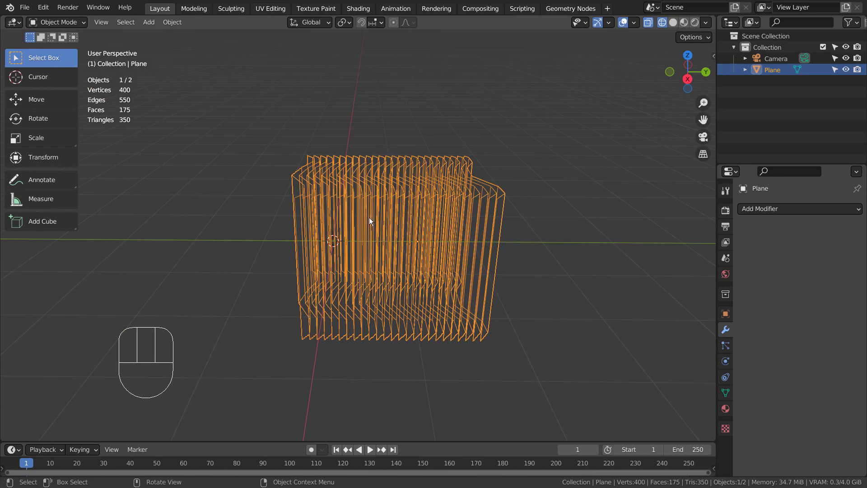
key("KP_7")
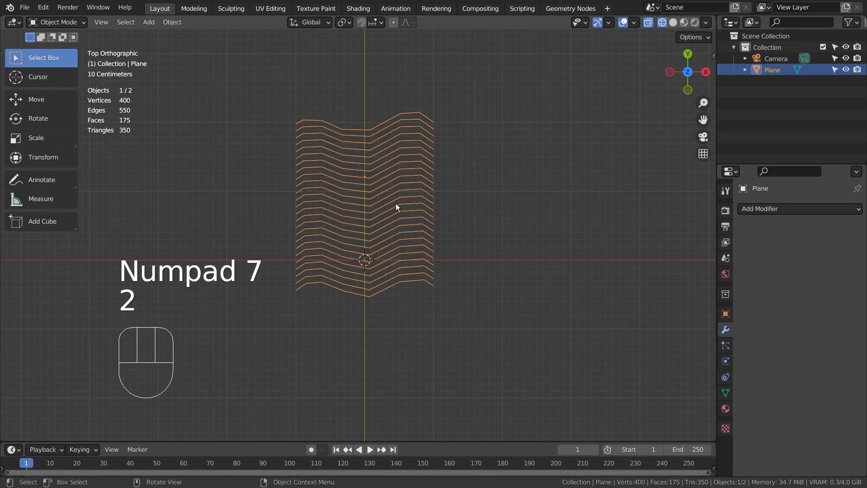
left_click(473, 197)
key("2")
key("1")
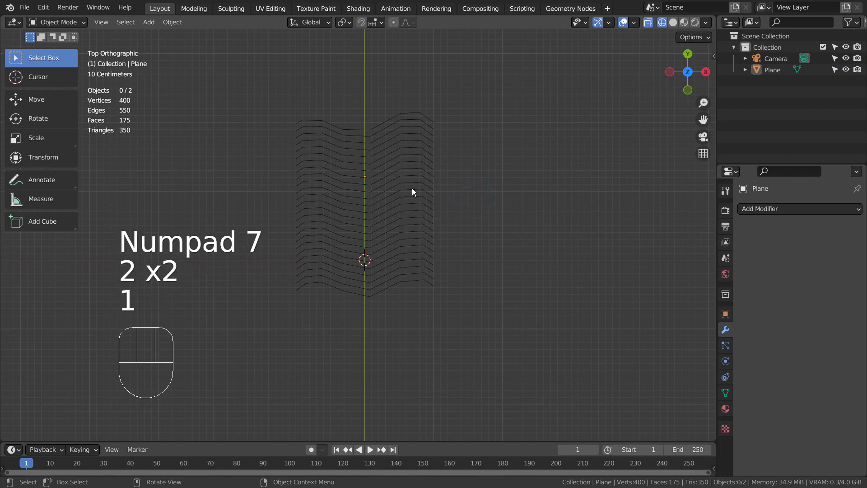
left_click(412, 188)
key("Tab")
left_click(505, 193)
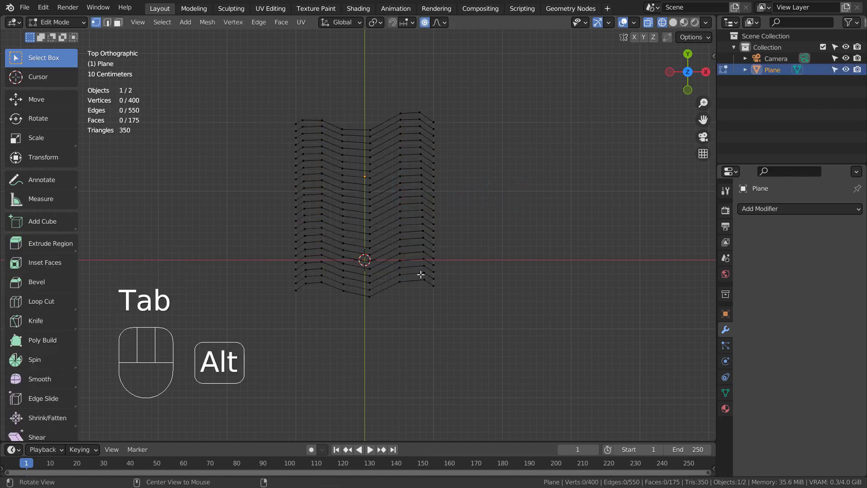
Switch the plane stack to edge selection and set the view to top orthographic
middle_click_drag(421, 274, 416, 273, "alt")
left_click(509, 264)
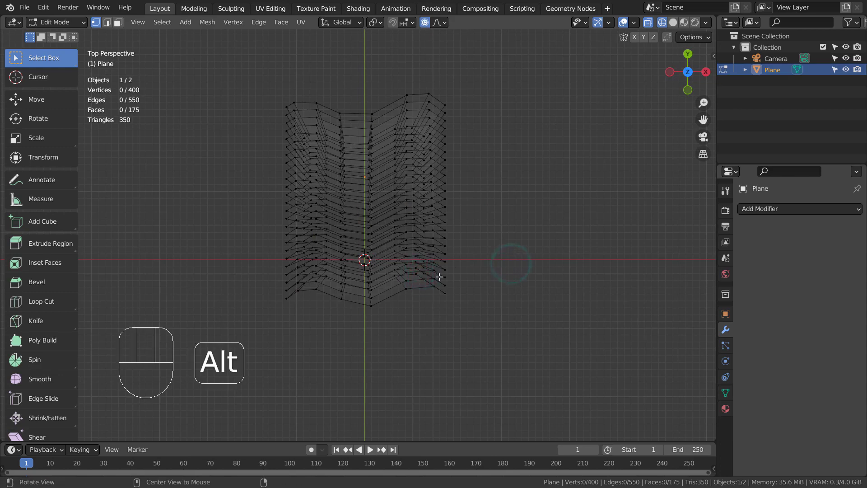
middle_click(439, 276)
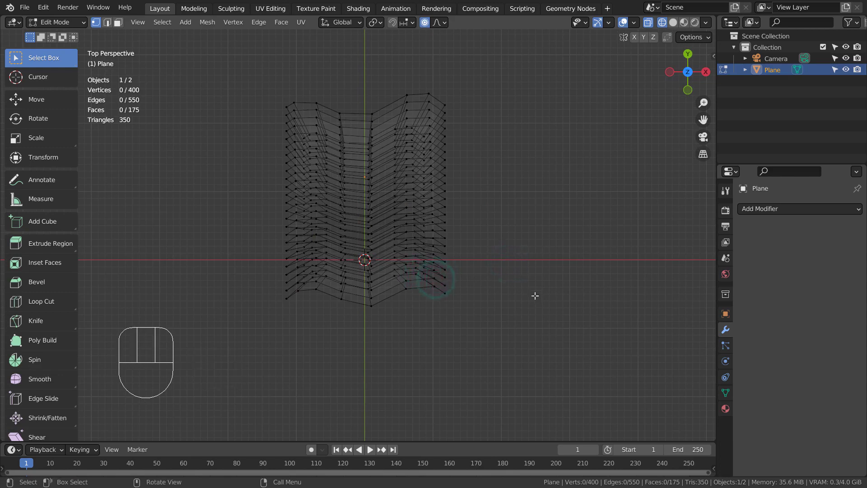
middle_click_drag(535, 295, 519, 229, "alt")
key("2")
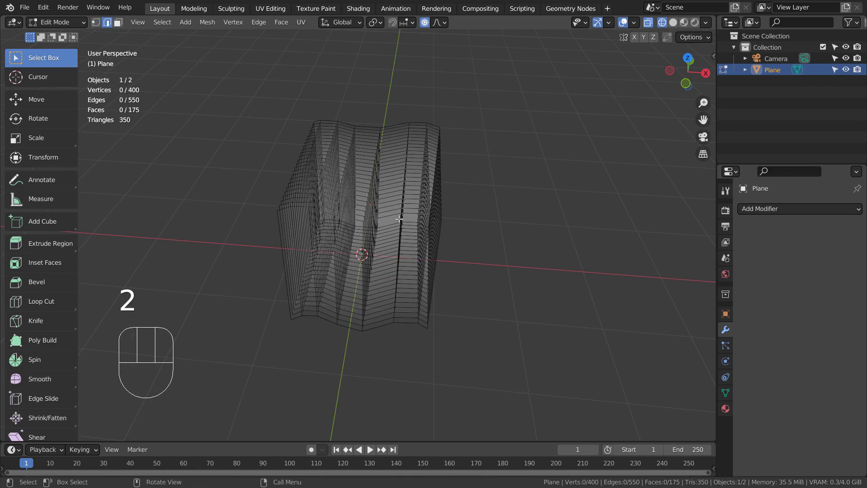
key("alt")
key("KP_7")
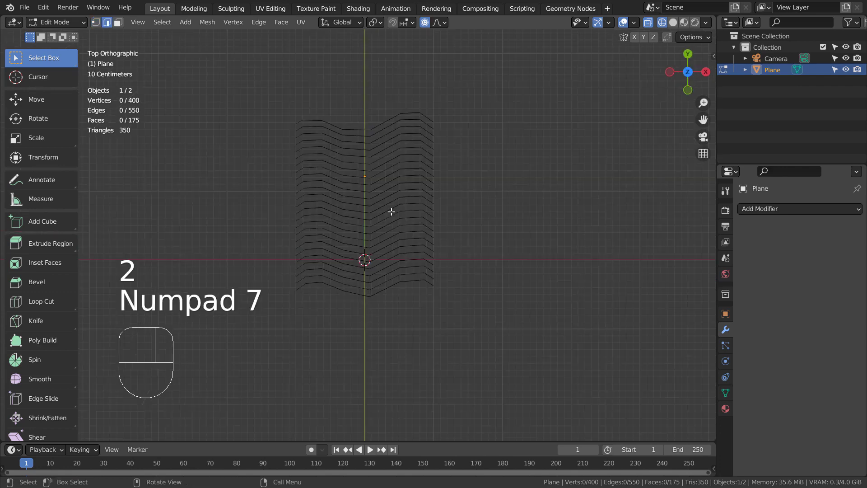
Try to select an edge loop along one of the wavy planes near the front of the stack
middle_click_drag(414, 275, 414, 275, "alt")
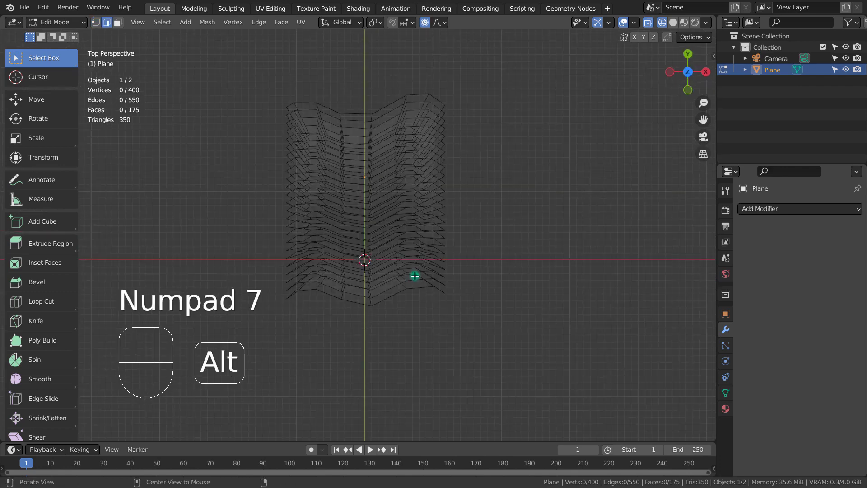
middle_click(414, 277, "alt")
key("2")
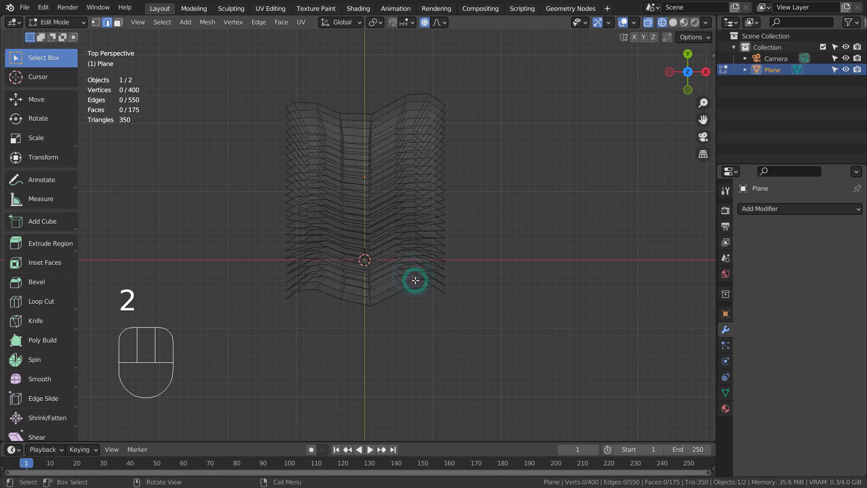
middle_click(415, 280, "alt")
left_click(416, 280)
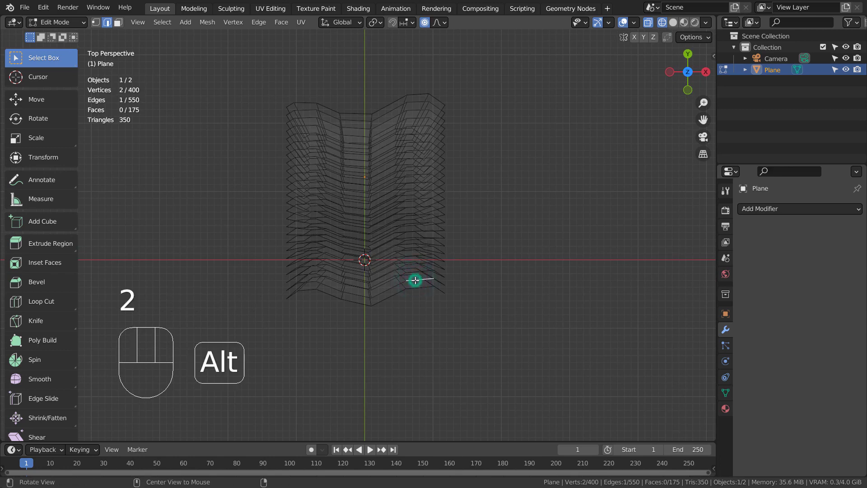
middle_click(415, 280, "alt")
key("KP_1")
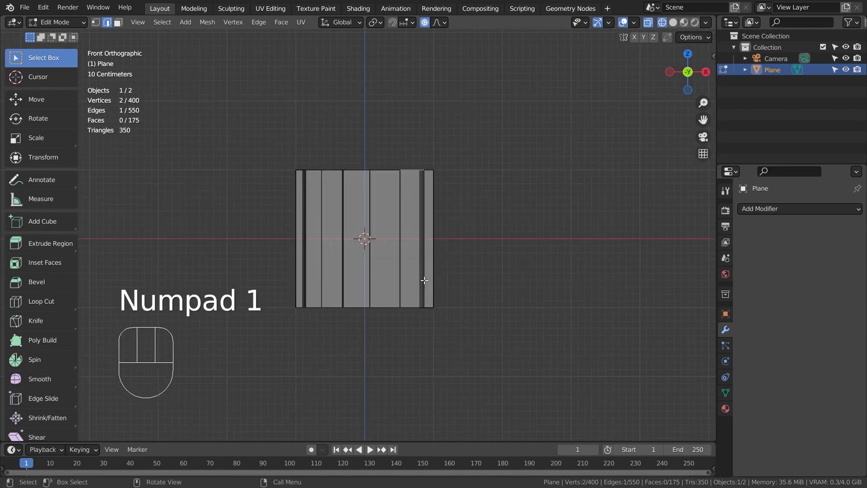
middle_click_drag(501, 294, 403, 340, "alt")
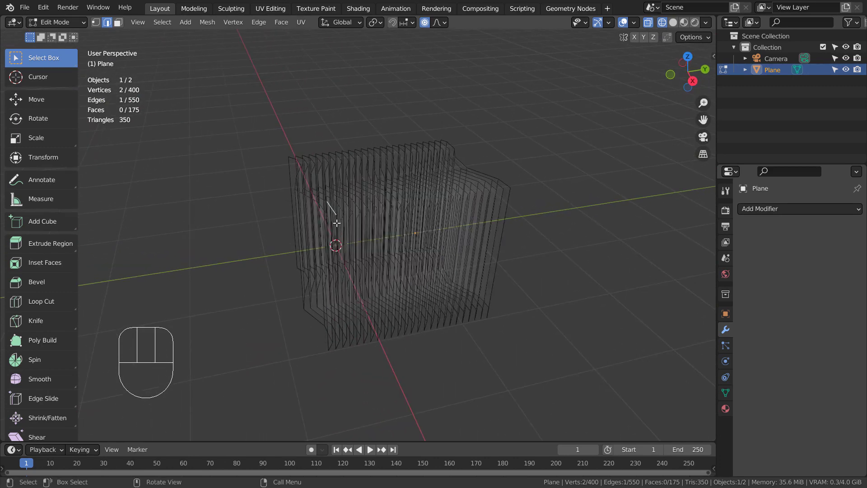
key("KP_7")
left_click(519, 251)
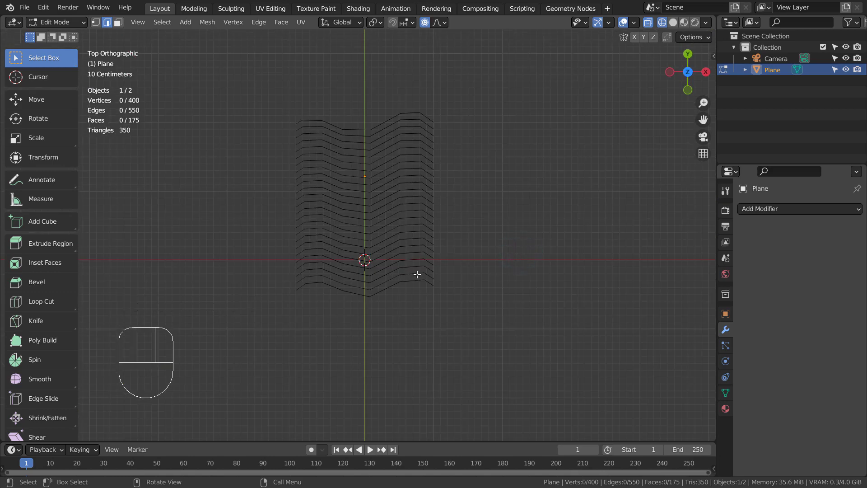
Select four evenly spaced linked planes and move them about 0.37 m down along Z with a proportional radius of about 0.35 m
key("l")
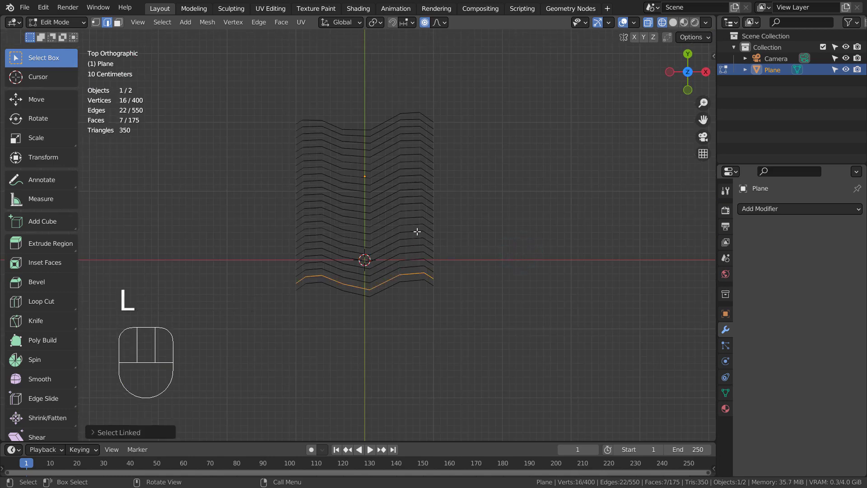
key("l")
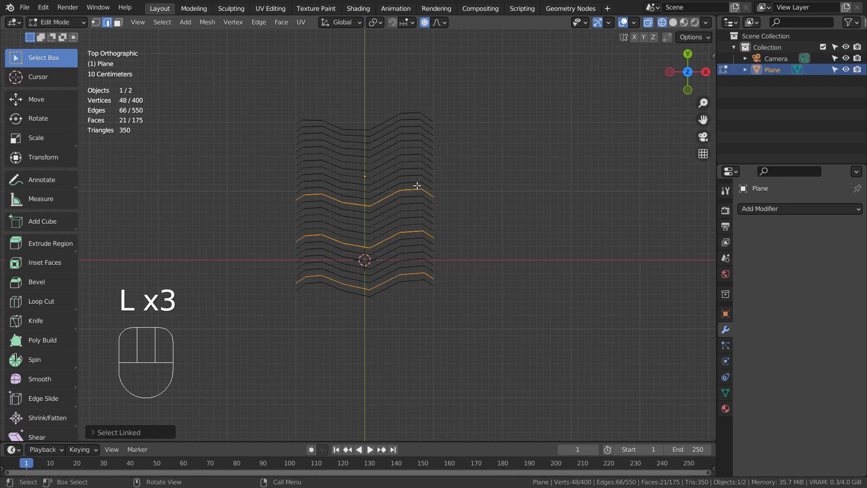
middle_click_drag(524, 293, 533, 321, "alt")
key("g")
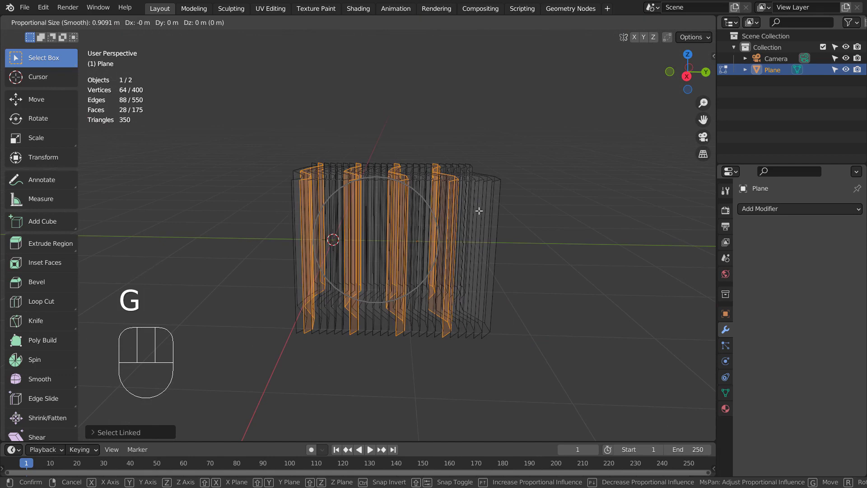
key("z")
scroll(478, 218, "up", 7)
scroll(478, 219, "up", 3)
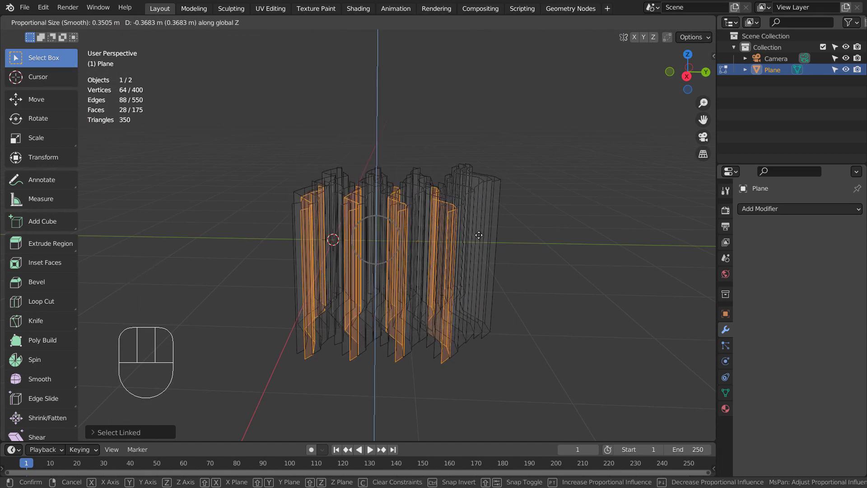
left_click(479, 235)
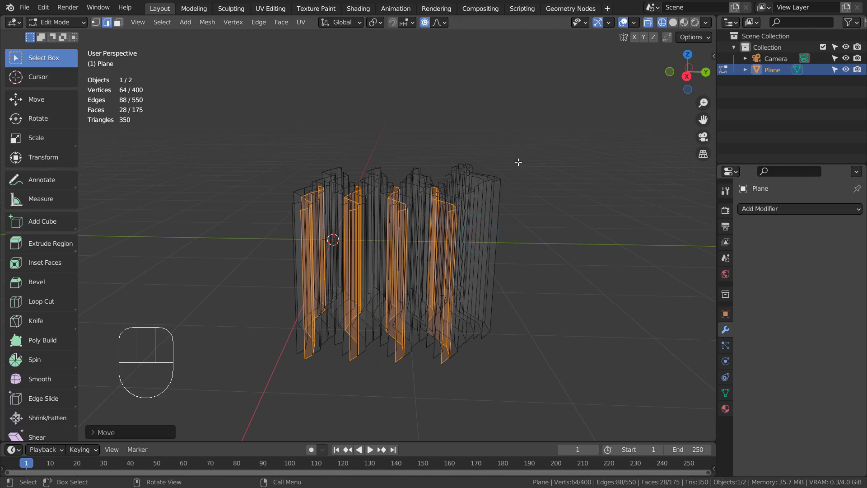
Select four other linked planes spread along the stack and move them upward along Z with proportional editing
left_click(539, 167)
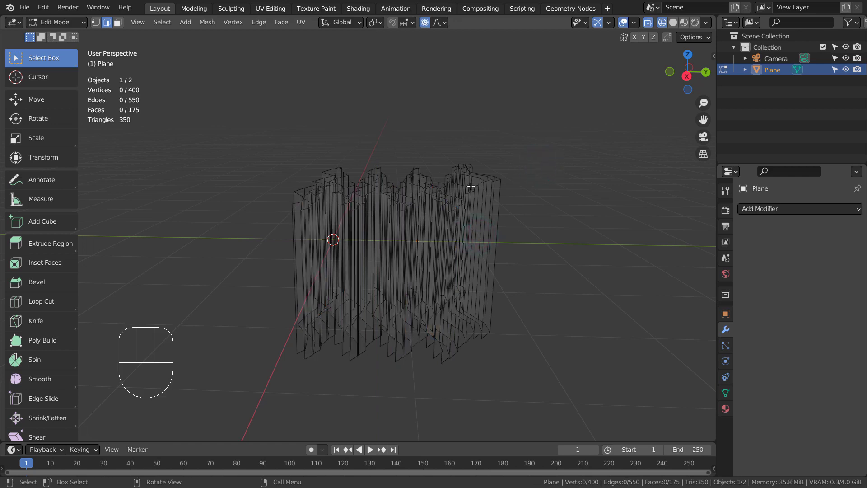
key("l")
key("l")
key("l")
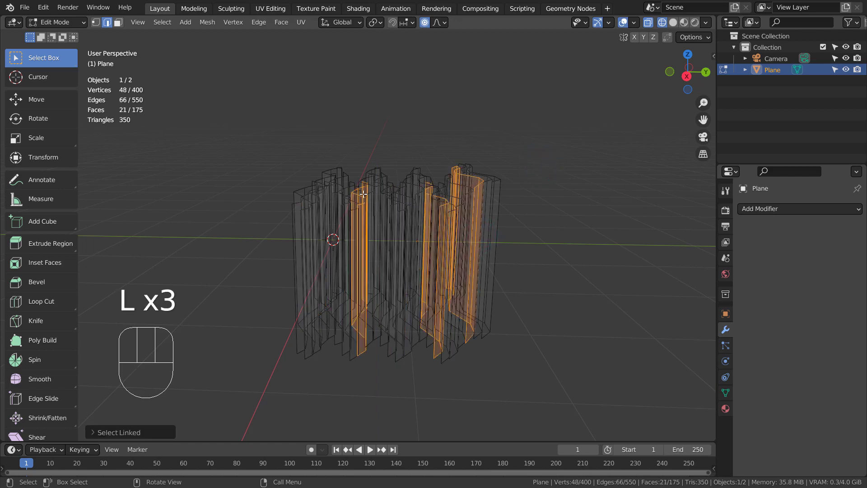
key("l")
key("g")
key("z")
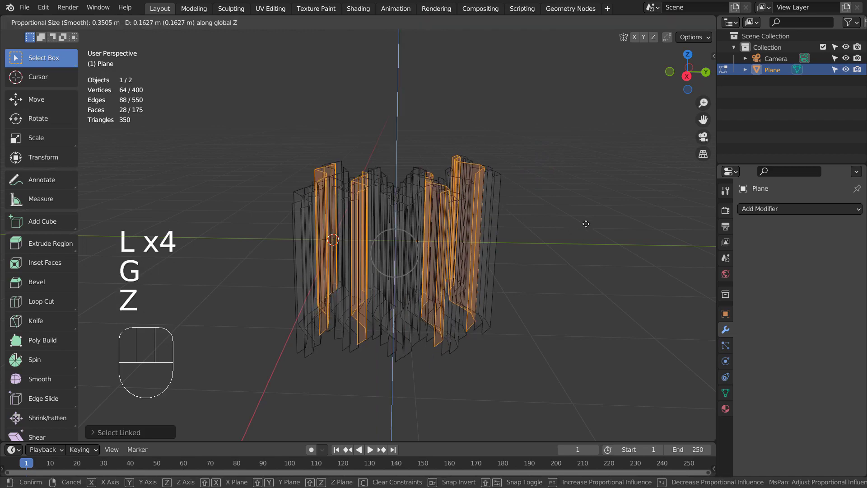
left_click(585, 213)
Return to Object Mode and switch to Material Preview shading to inspect the jagged stack from several sides
key("Tab")
middle_click_drag(502, 181, 581, 120)
scroll(568, 239, "up", 4)
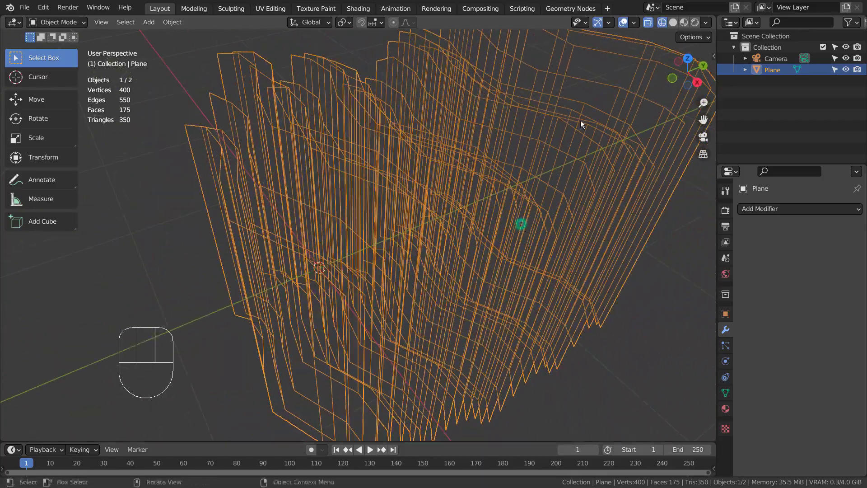
left_click(683, 22)
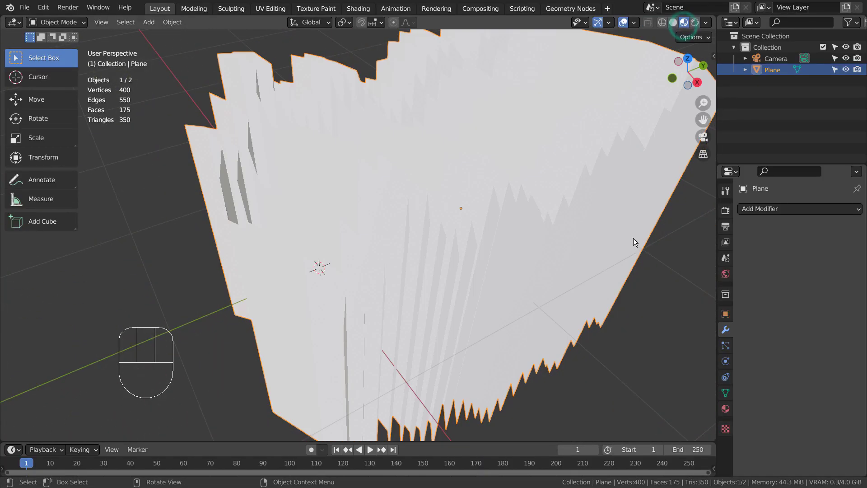
left_click(634, 242, "alt")
left_click(616, 211, "alt")
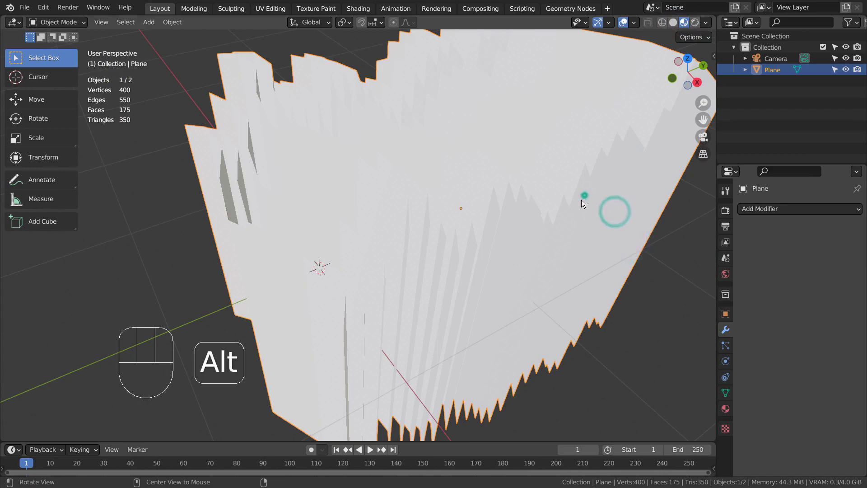
left_click(583, 197, "alt")
middle_click_drag(419, 215, 259, 239, "alt")
middle_click_drag(321, 259, 387, 247)
Add a Solidify modifier to the stack of planes with a thickness of 0.02 m
left_click(839, 209)
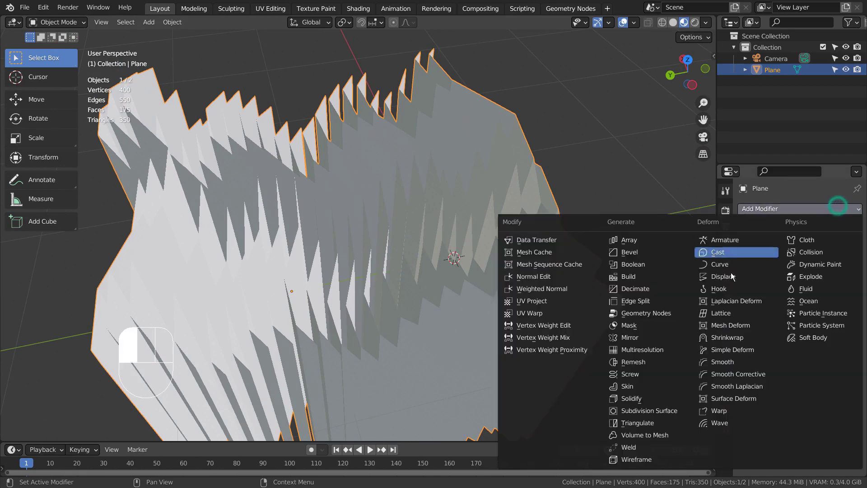
left_click(676, 399)
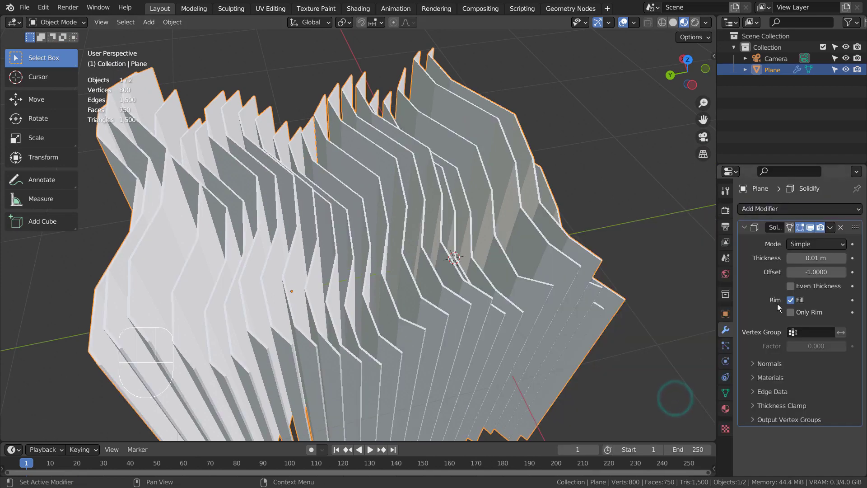
left_click_drag(817, 258, 841, 258, "shift")
Add a level 1 Subdivision Surface modifier to the planes and place it above Solidify in the modifier order
key("ctrl+1")
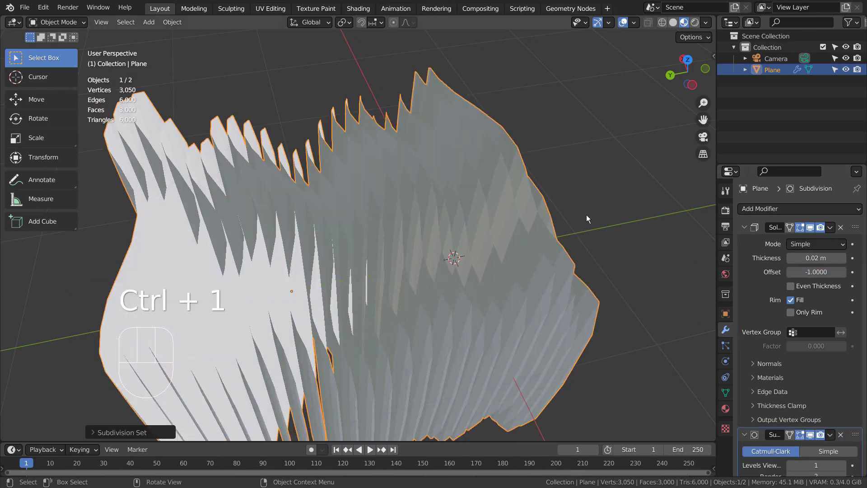
left_click(603, 203)
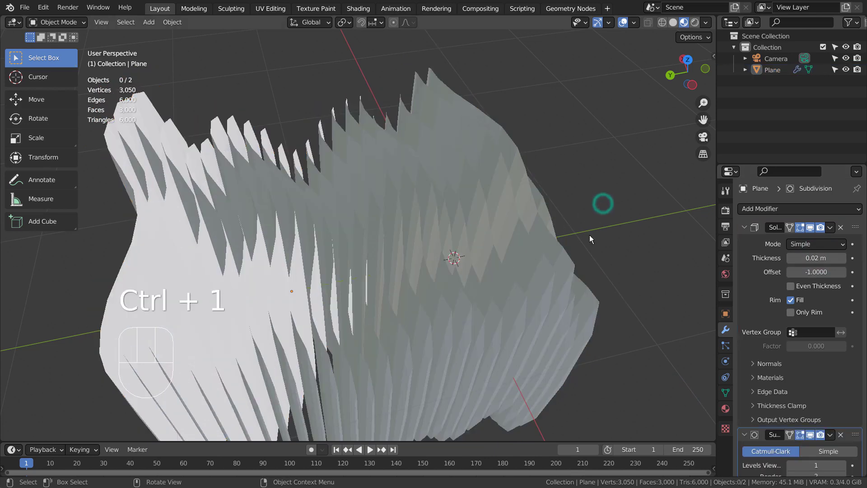
left_click_drag(856, 436, 855, 227)
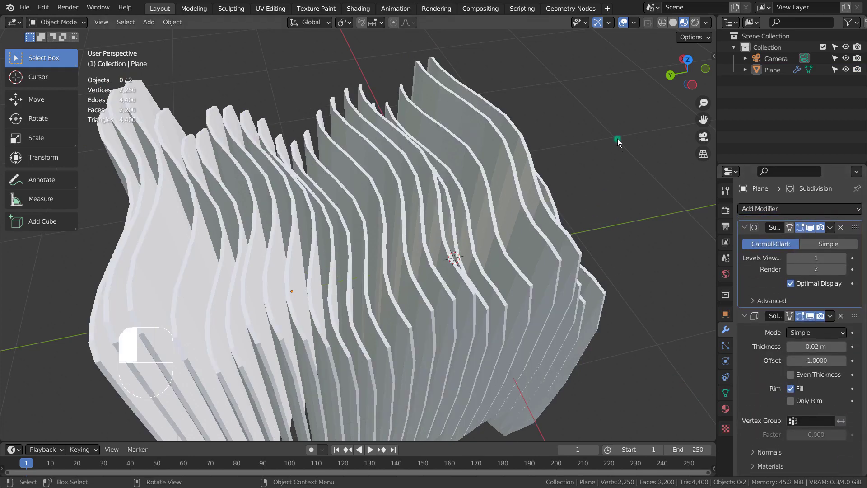
Raise the planes' viewport subdivision to level 3 and shade the object smooth
key("ctrl+3")
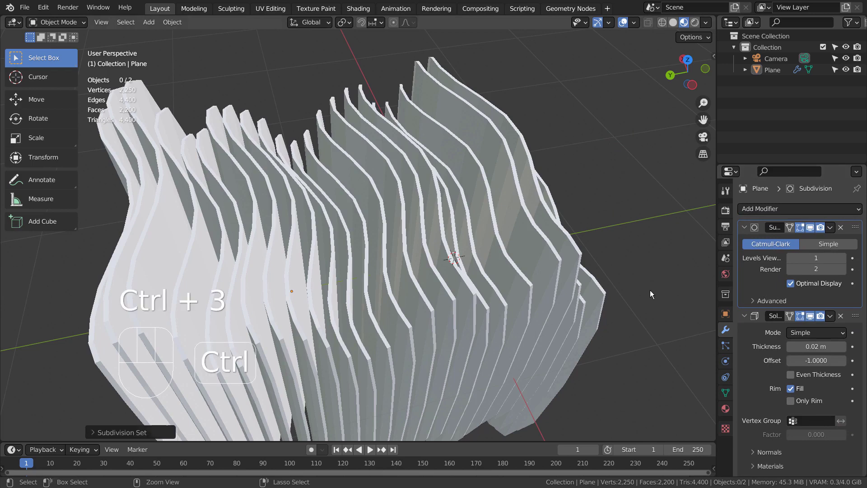
left_click(516, 265)
key("ctrl+3")
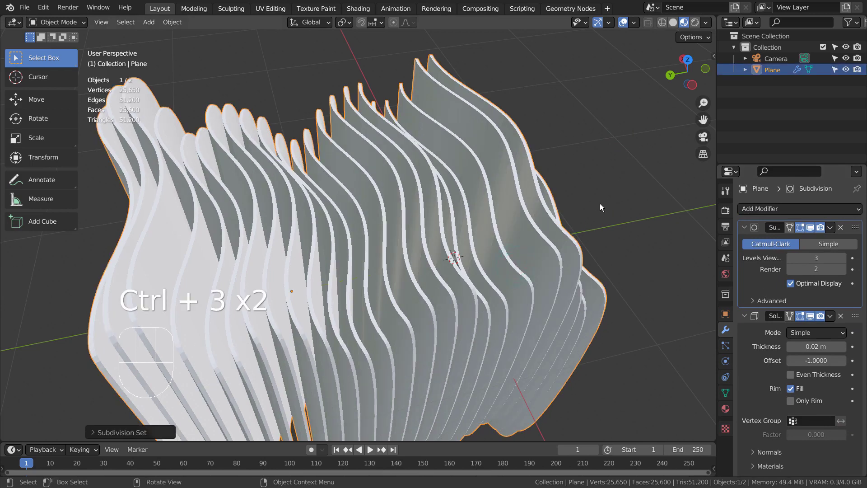
right_click(419, 172)
left_click(420, 171)
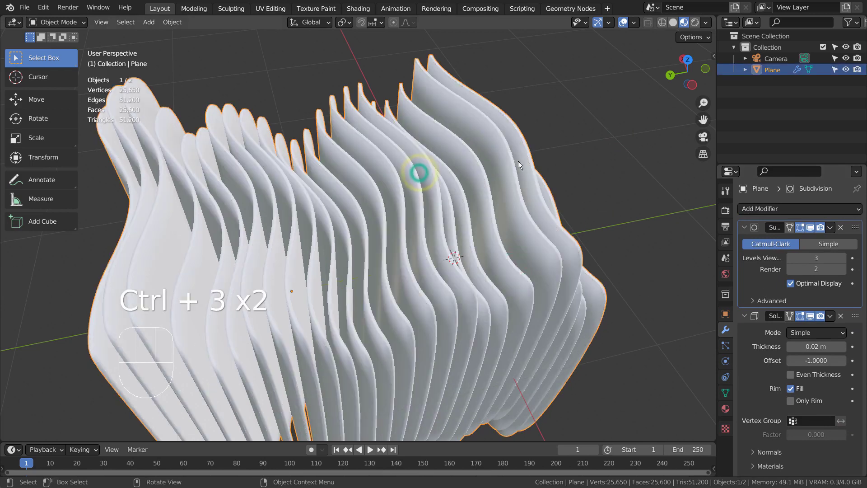
left_click(595, 155)
Align the camera to the current view and fly it closer so the wavy planes fill the frame
key("ctrl+alt+KP_0")
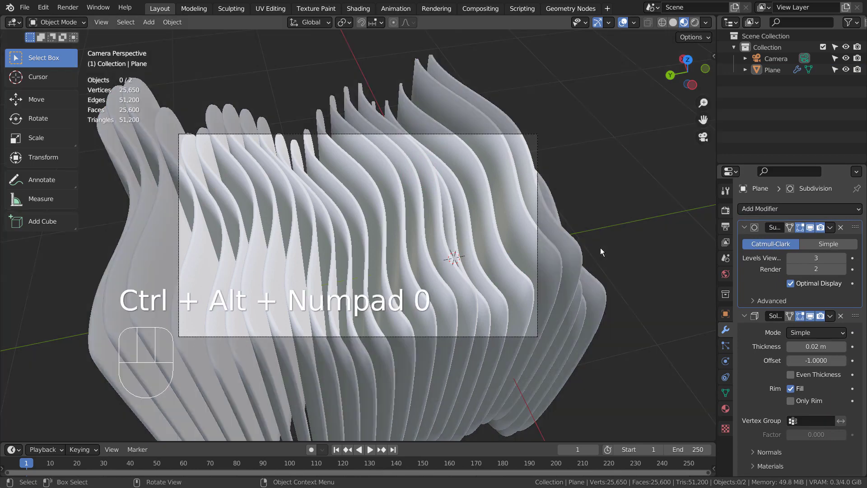
key("shift+grave")
key("s")
key("w")
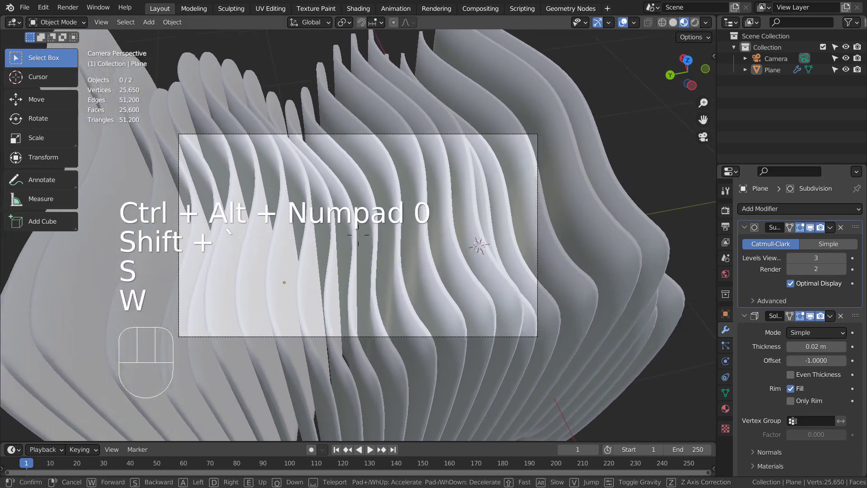
left_click(358, 235)
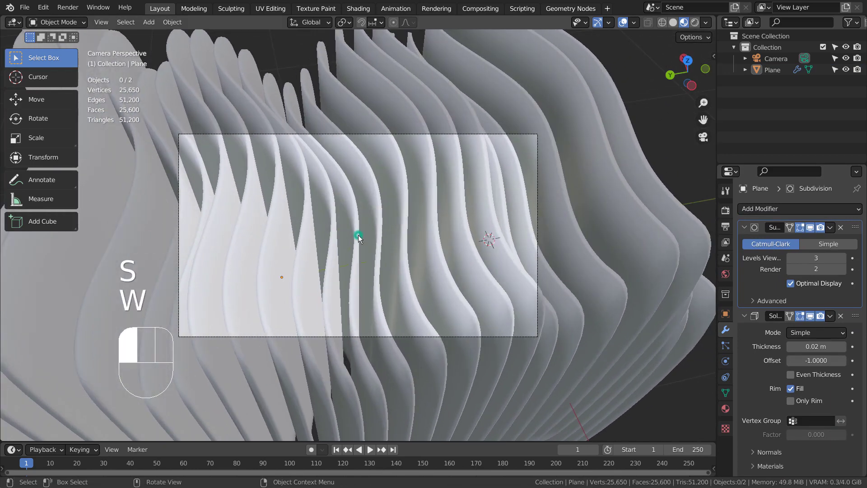
mouse_move(633, 264)
middle_mouse_down("alt")
mouse_move(603, 270)
mouse_move(540, 249)
mouse_move(431, 253)
mouse_move(335, 241)
mouse_move(344, 223)
mouse_move(371, 250)
mouse_move(518, 285)
mouse_move(595, 254)
mouse_move(625, 253)
middle_mouse_up("alt")
key("KP_0")
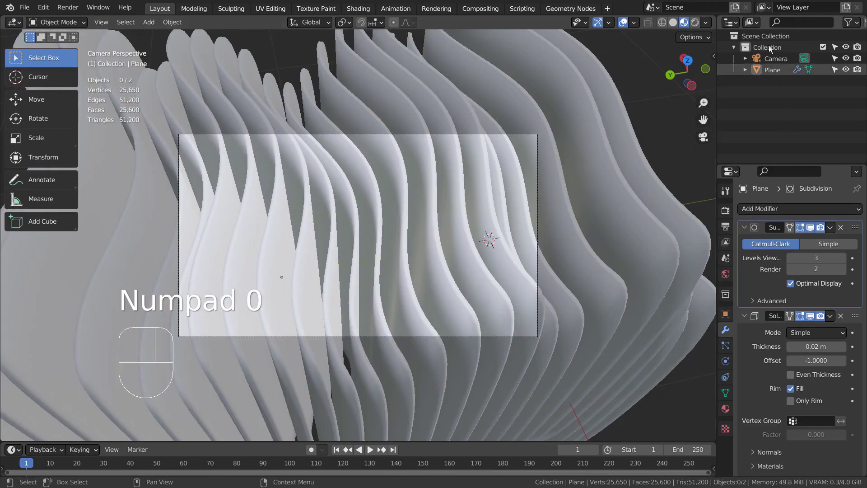
Switch to Rendered shading and give the wavy planes a new material with a pure white base color
left_click(696, 22)
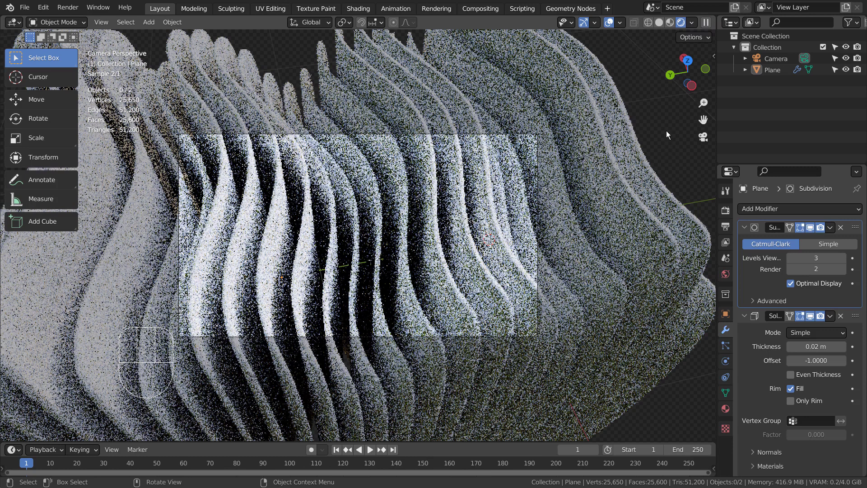
left_click(651, 175)
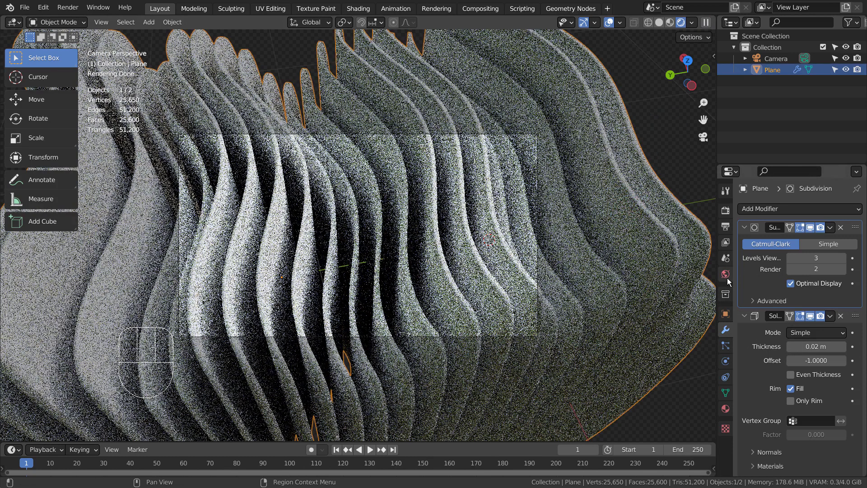
left_click(730, 402)
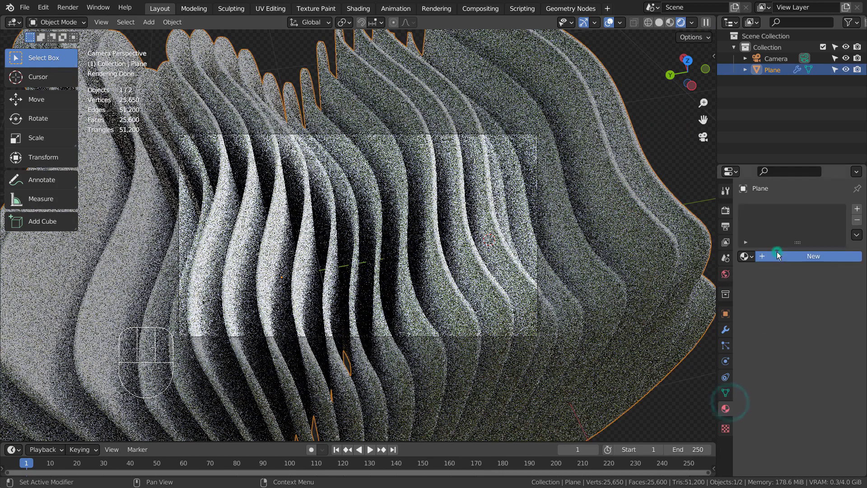
left_click(827, 260)
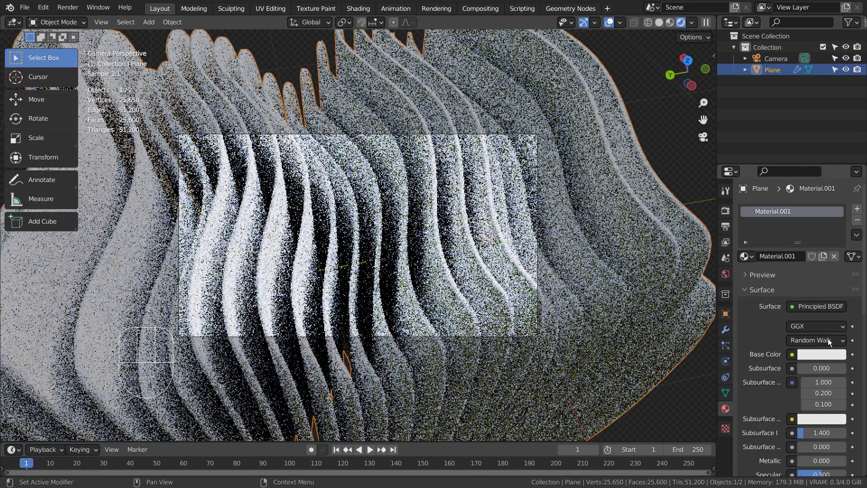
left_click(828, 353)
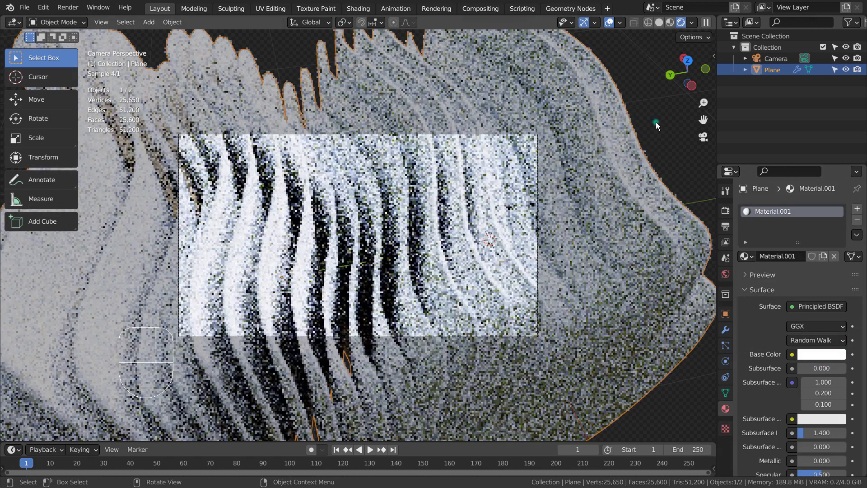
left_click(656, 122)
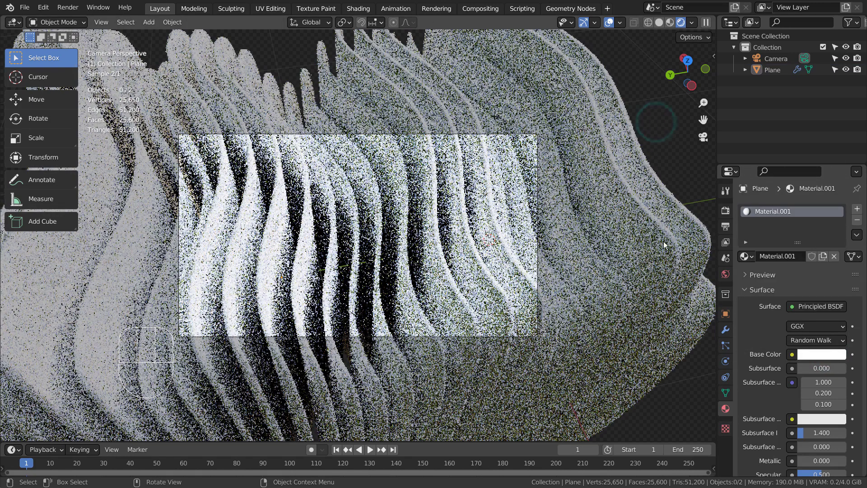
Replace the world's forest.exr environment image with a Sky Texture
left_click(725, 274)
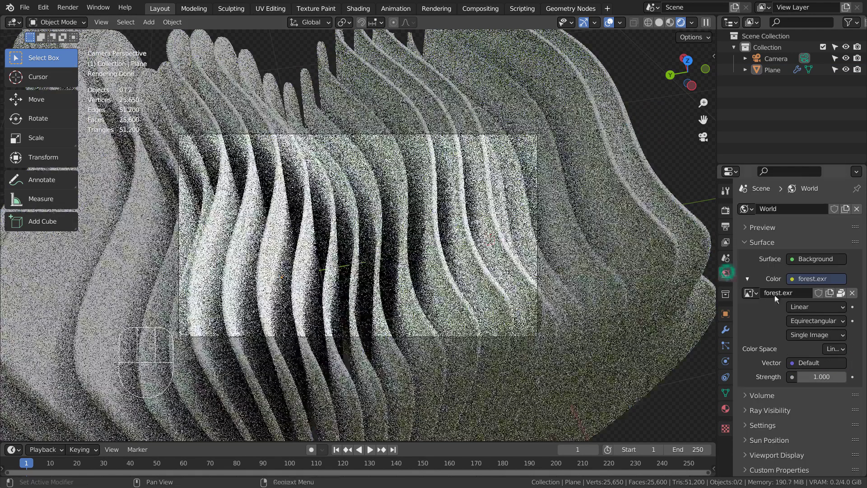
left_click(792, 278)
left_click(563, 396)
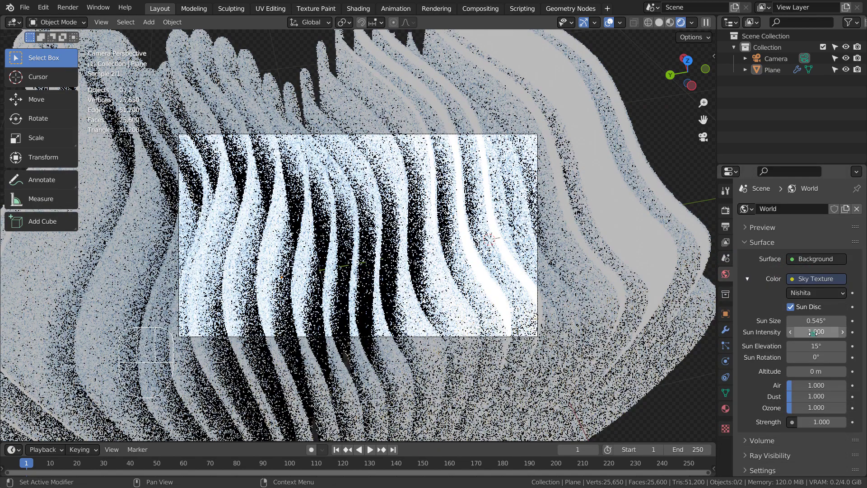
Set the sky's sun intensity to 0.2 and the world background strength to 0.2
left_click(812, 332)
type("0.2")
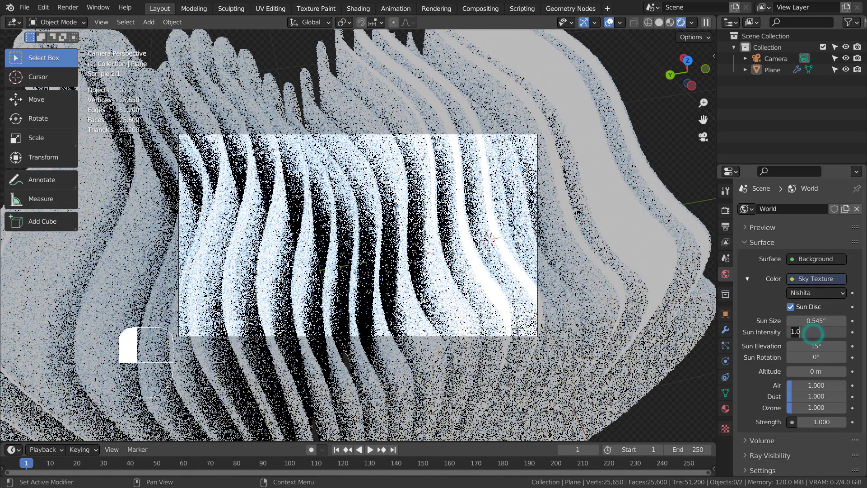
key("Return")
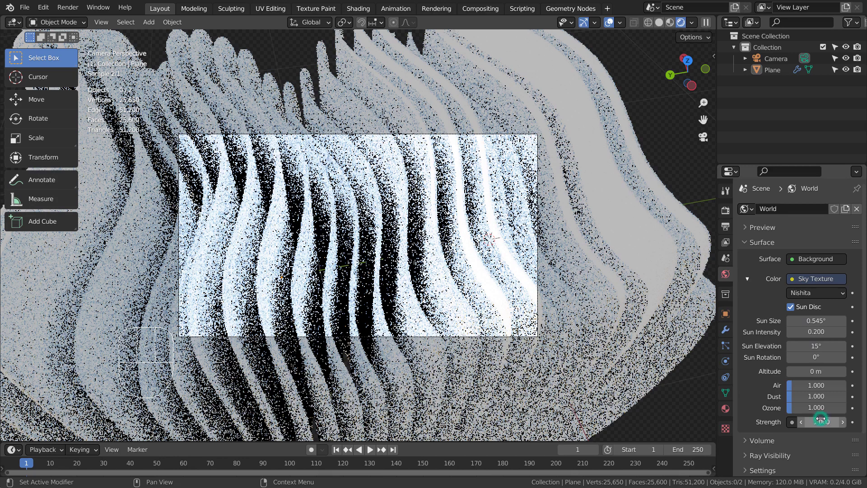
left_click(821, 420)
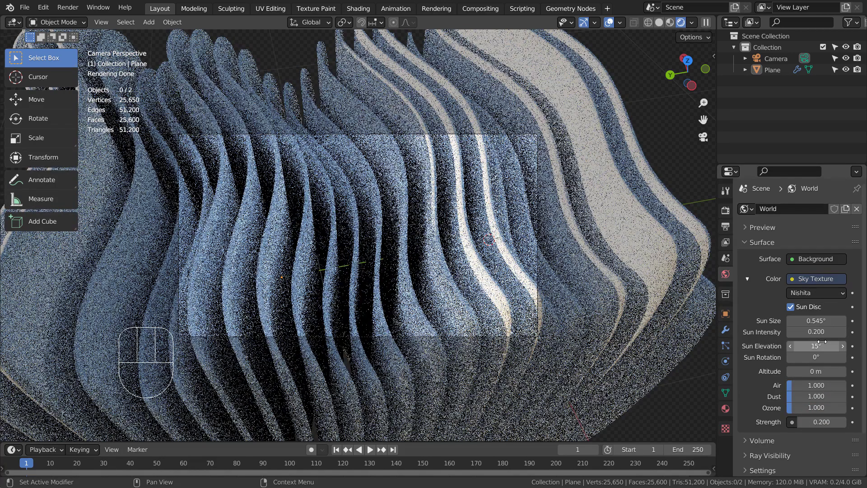
Try a sun elevation of 35° for the sky and undo the change
left_click(822, 345)
key("Return")
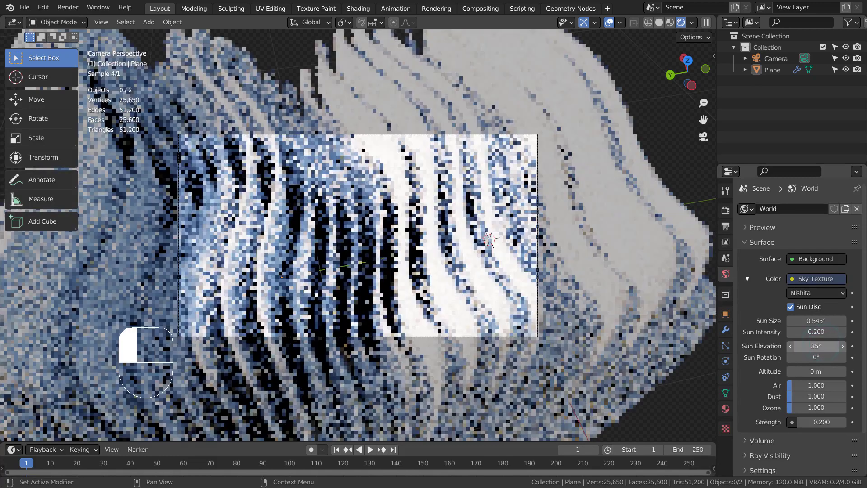
key("ctrl+z")
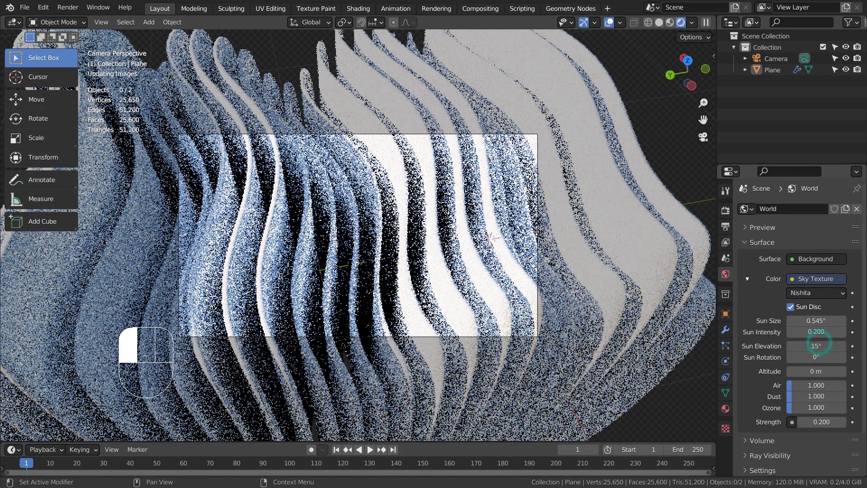
Try sun rotations of 90°, 180° and 270° to compare how light falls across the waves
left_click(819, 356)
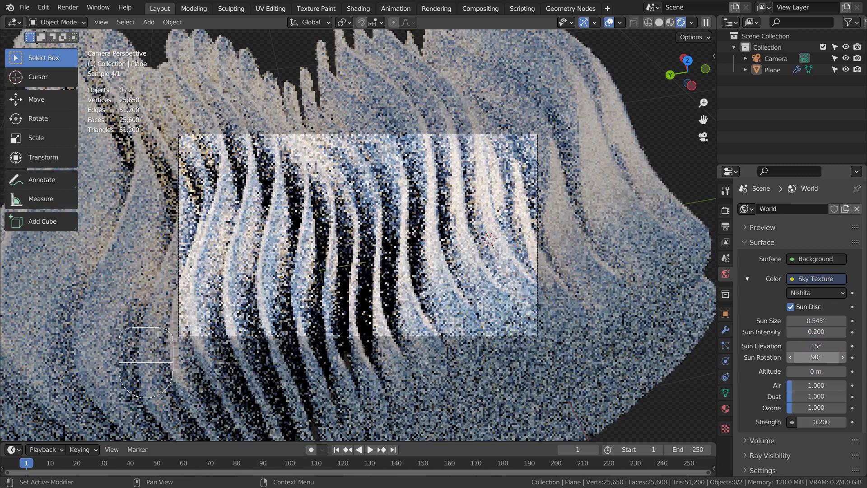
left_click(819, 356)
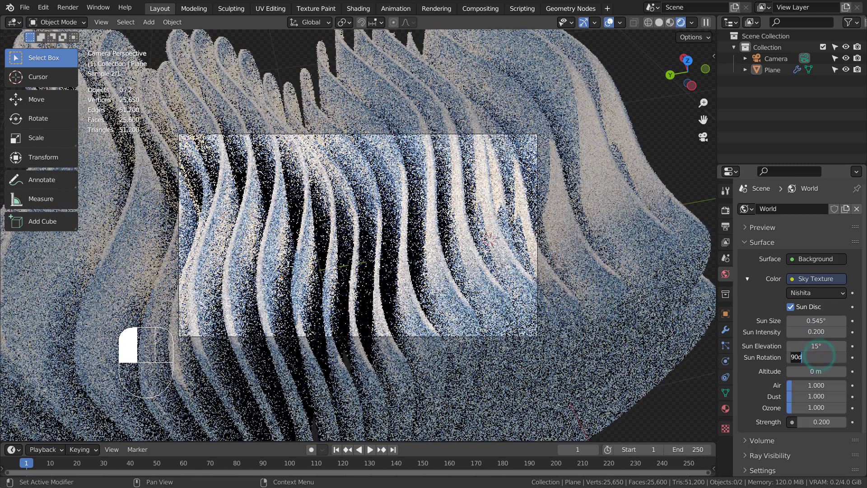
type("180d")
key("Return")
left_click(820, 356)
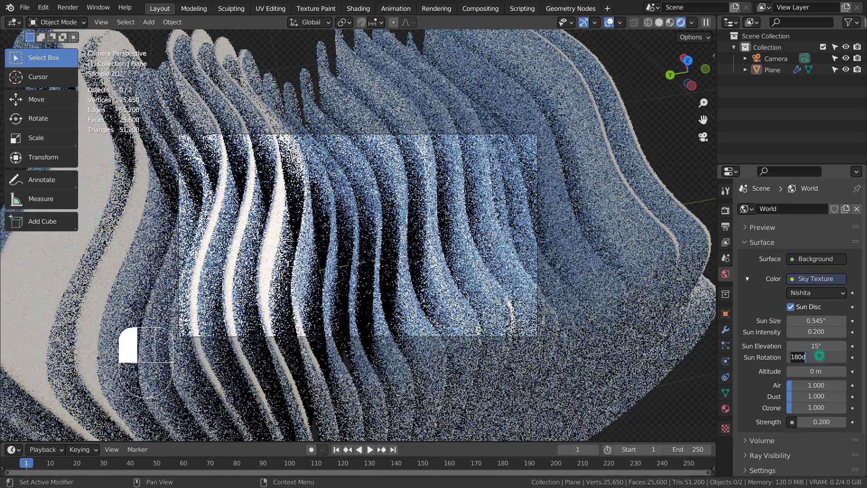
key("Return")
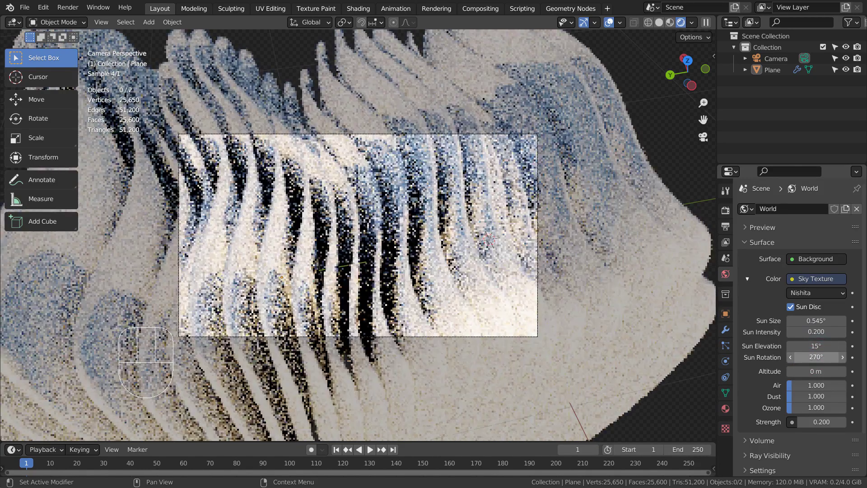
Set the sky's sun rotation to 180°
left_click(819, 356)
type("180")
key("Return")
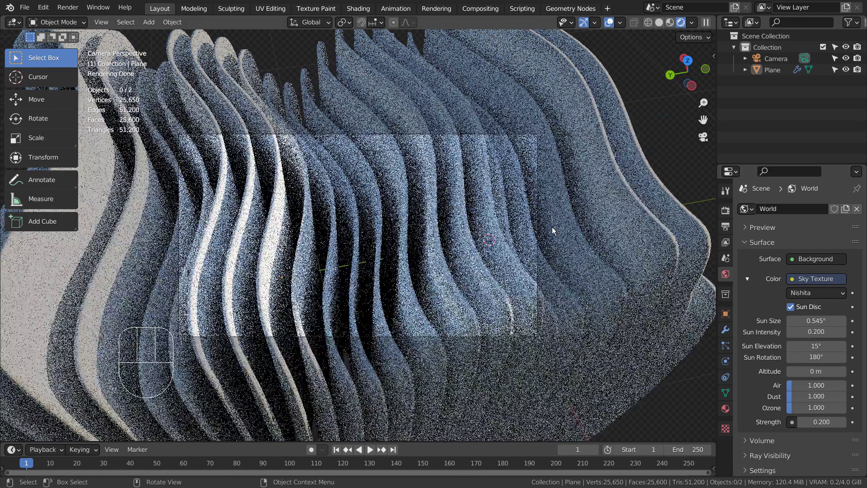
Add a point light to the scene at the 3D cursor among the wavy planes
key("shift+a")
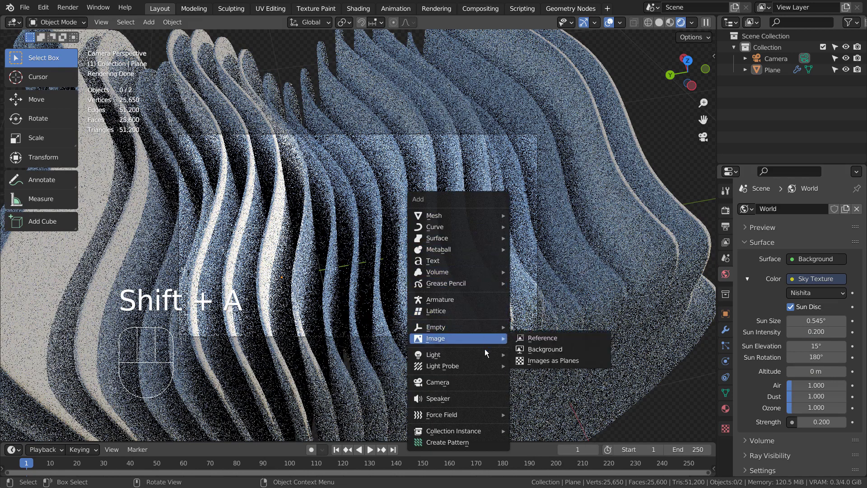
mouse_move(486, 354)
left_click(583, 353)
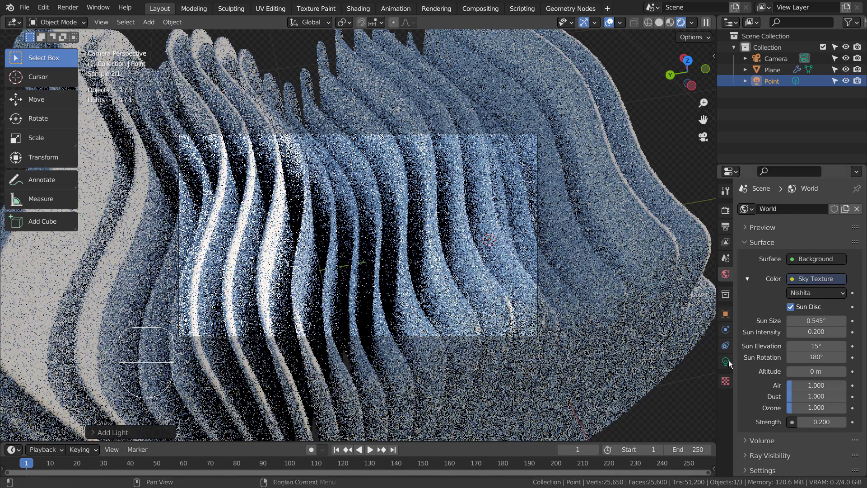
Set the point light's power to 111 W and its color to yellow
left_click(725, 362)
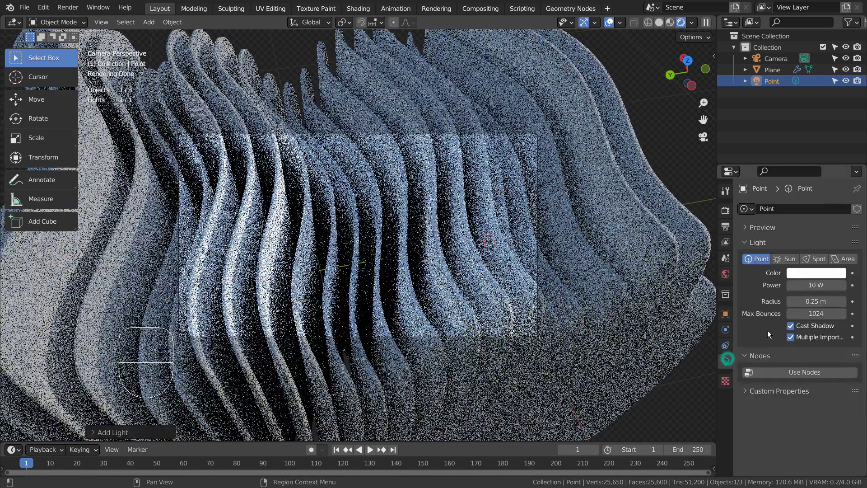
left_click(812, 285)
type("111")
key("Return")
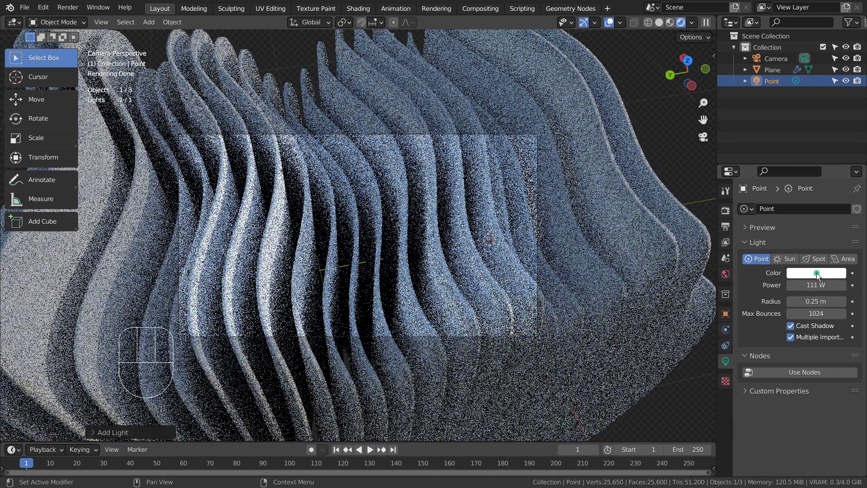
left_click(816, 273)
left_click_drag(779, 179, 753, 183)
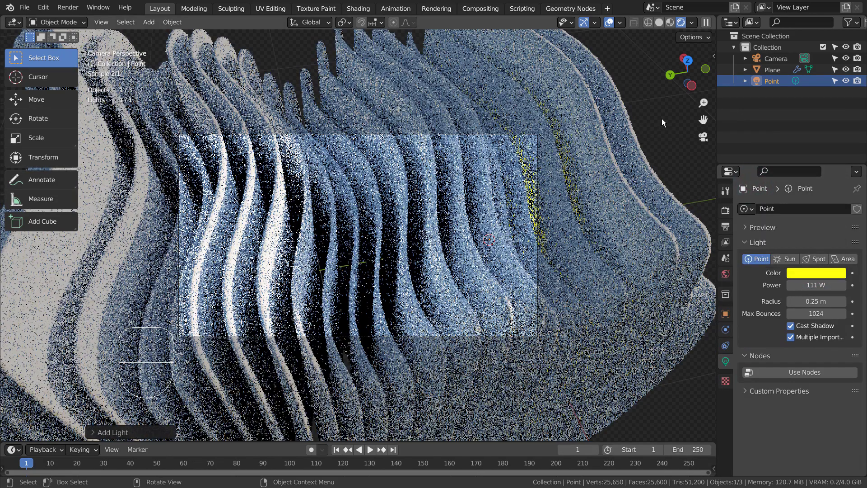
Move the yellow point light about 1 m along the global Y axis toward the middle of the waves
left_click(662, 118)
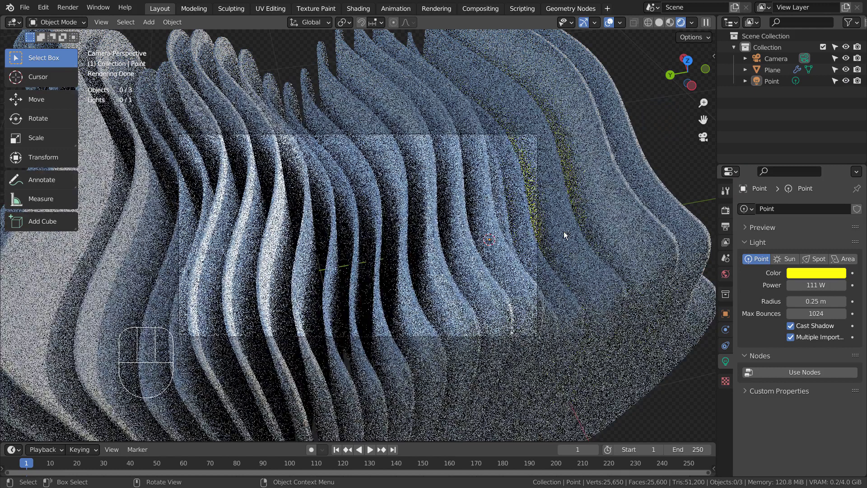
left_click(750, 82)
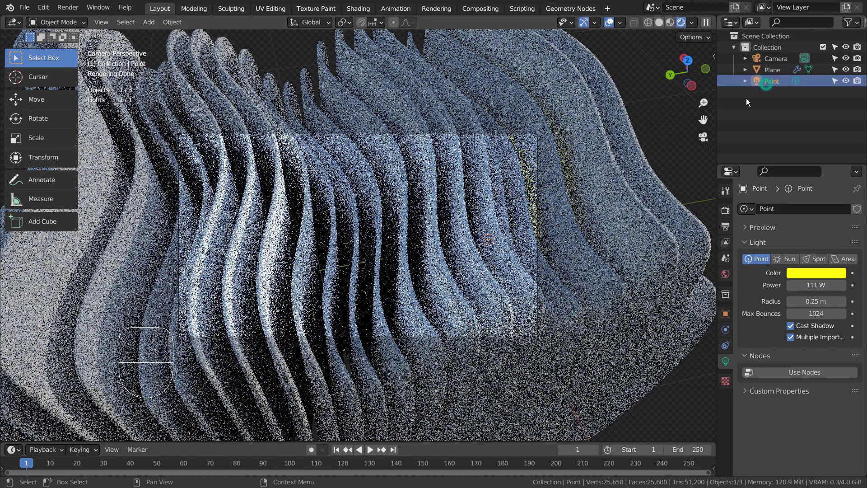
key("g")
key("y")
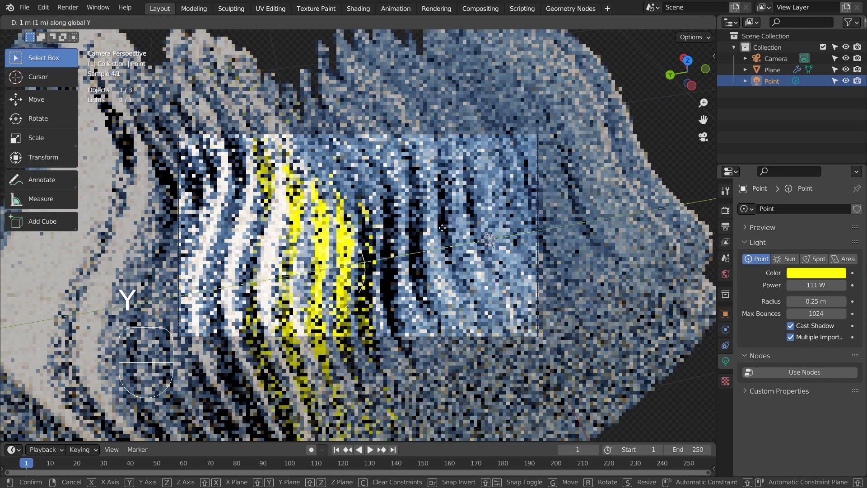
left_click(442, 229)
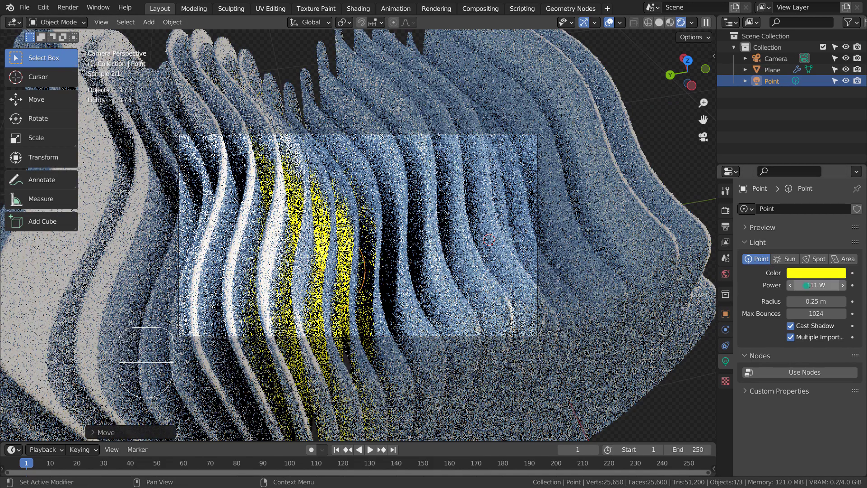
Try powers of 33 W and 11 W for the yellow point light
double_click(805, 285)
type("33")
key("Return")
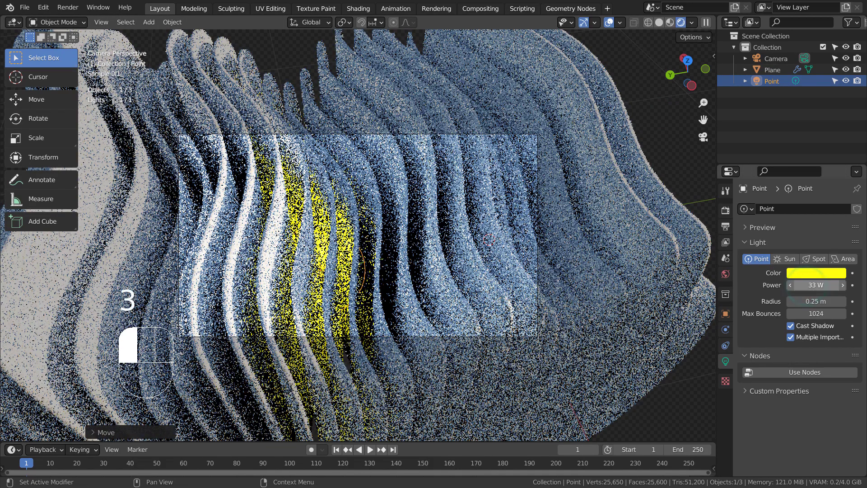
left_click(806, 285)
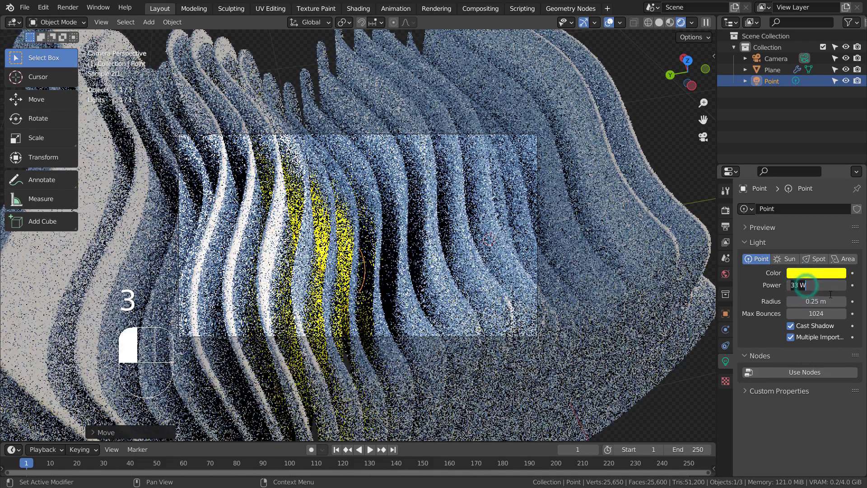
type("11")
key("Return")
Raise the yellow point light about 1.33 m along the global Z axis and set its power to 5 W
key("g")
key("z")
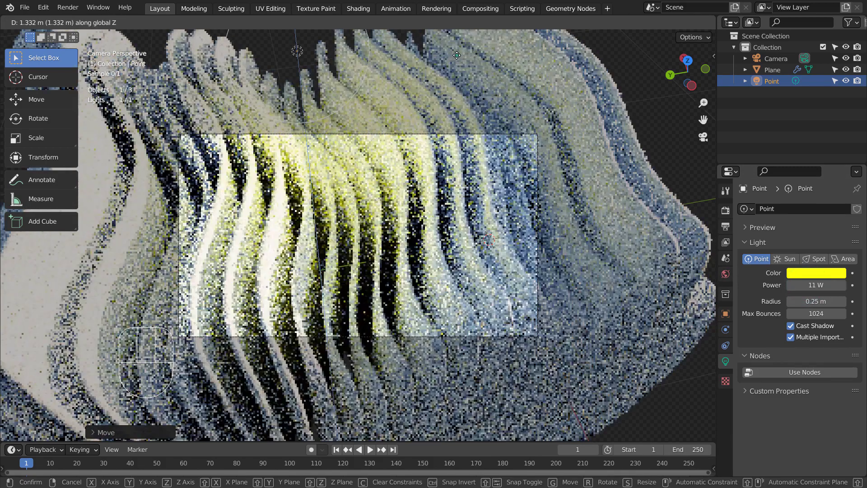
left_click(459, 55)
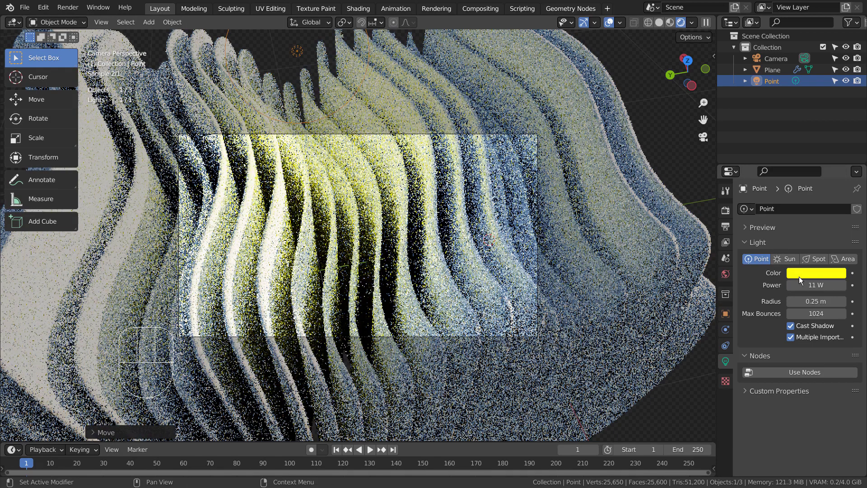
double_click(810, 285)
type("5")
key("Return")
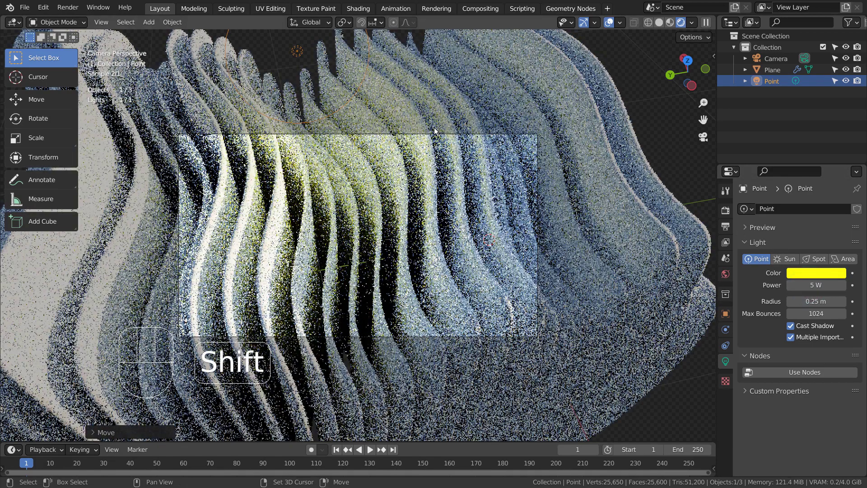
Duplicate the yellow light along the global X axis to the lower part of the camera frame and color the copy red
key("shift+d")
key("y")
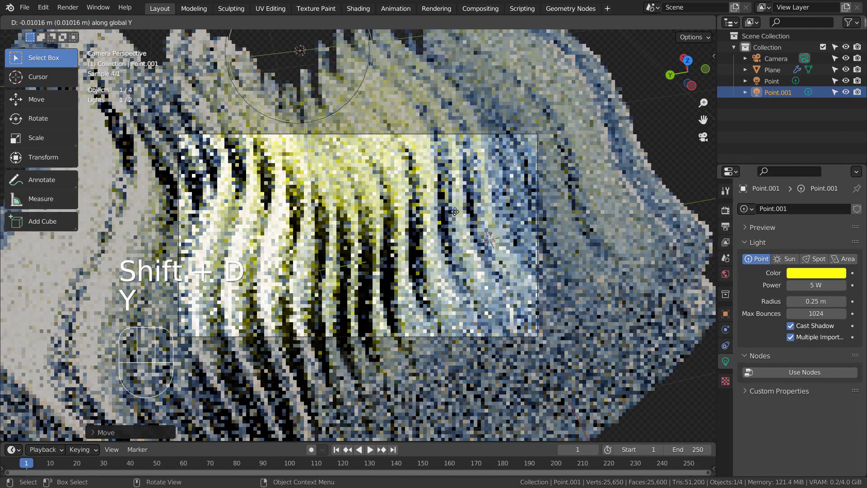
key("x")
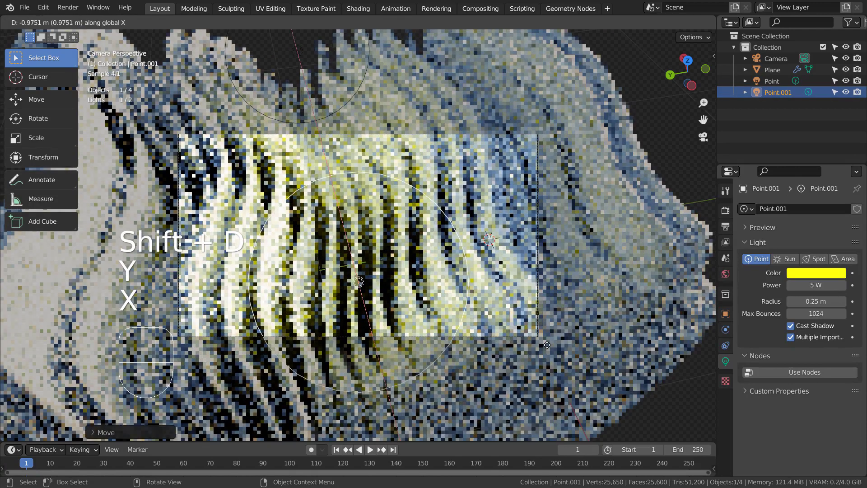
left_click(592, 387)
left_click(830, 273)
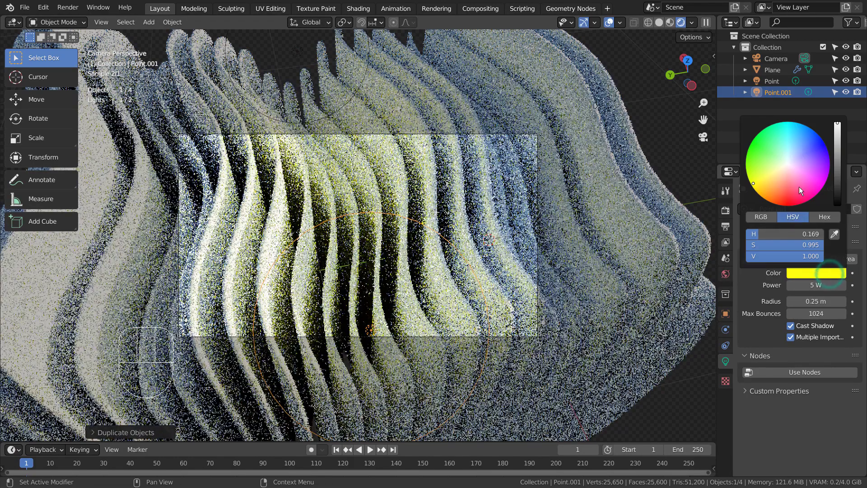
left_click(788, 195)
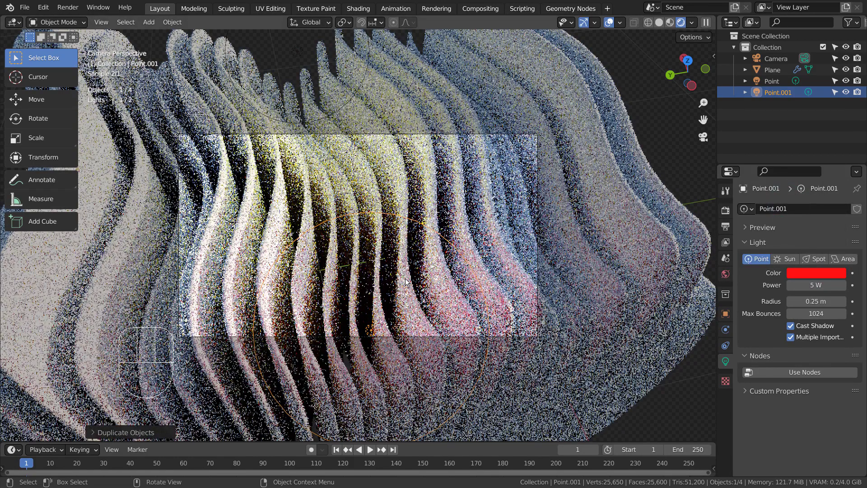
Duplicate the red light to the upper-right part of the camera frame and color the copy blue
key("shift+d")
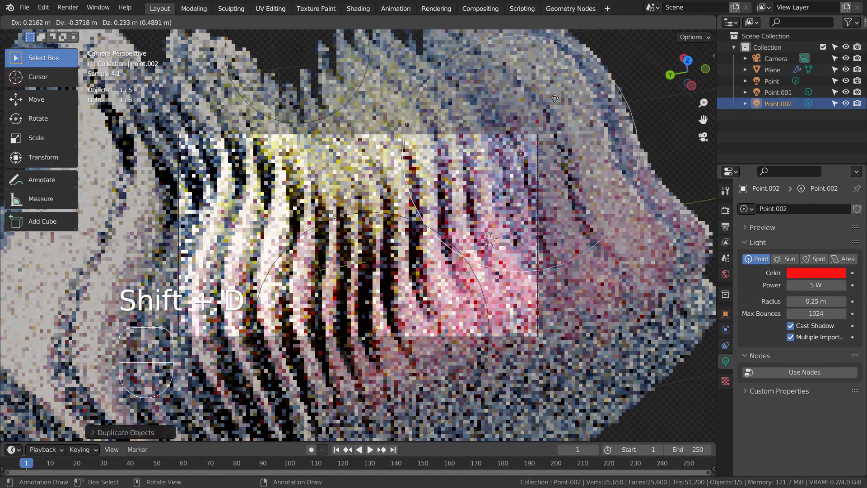
left_click(560, 145)
left_click(819, 272)
left_click_drag(822, 233, 796, 233)
Duplicate the blue light to the left side of the camera frame and color the copy green
key("shift+d")
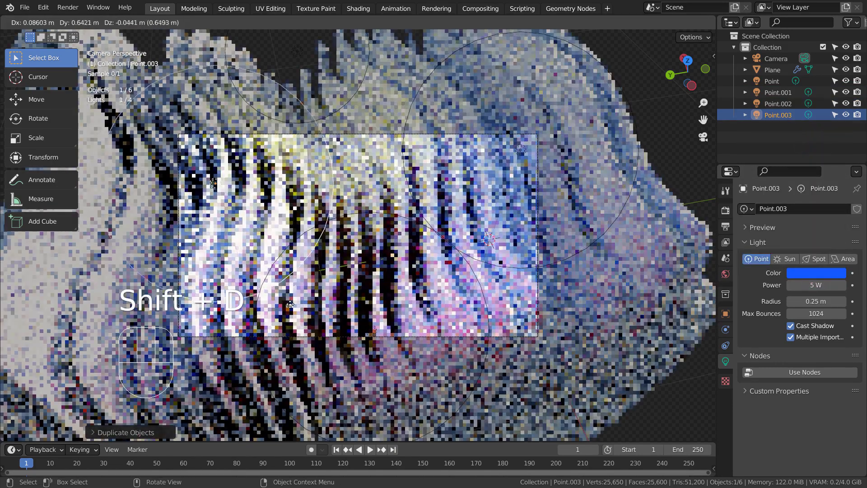
left_click(273, 340)
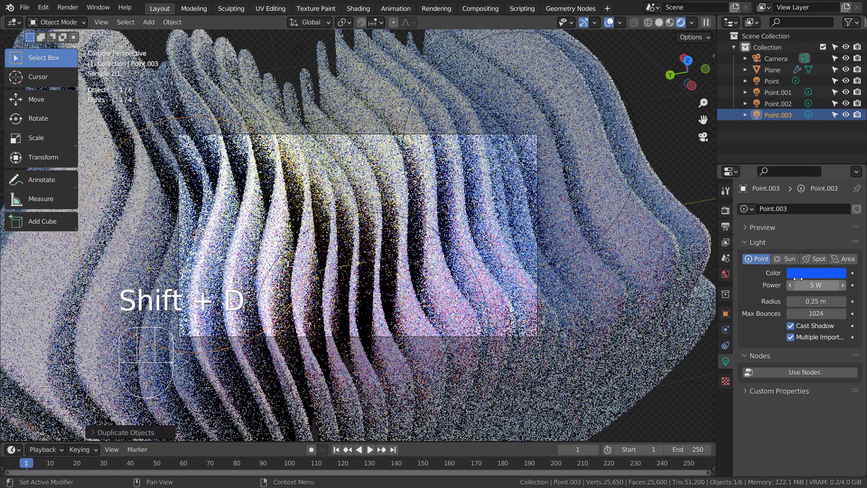
left_click(811, 273)
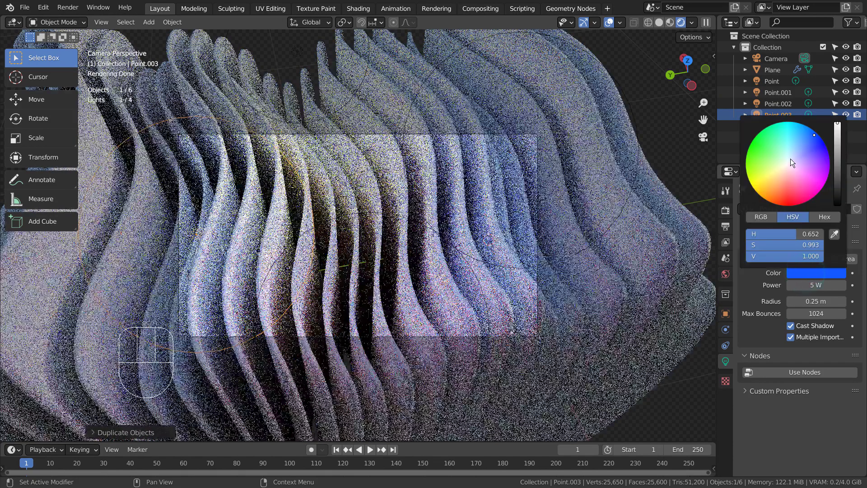
left_click(743, 145)
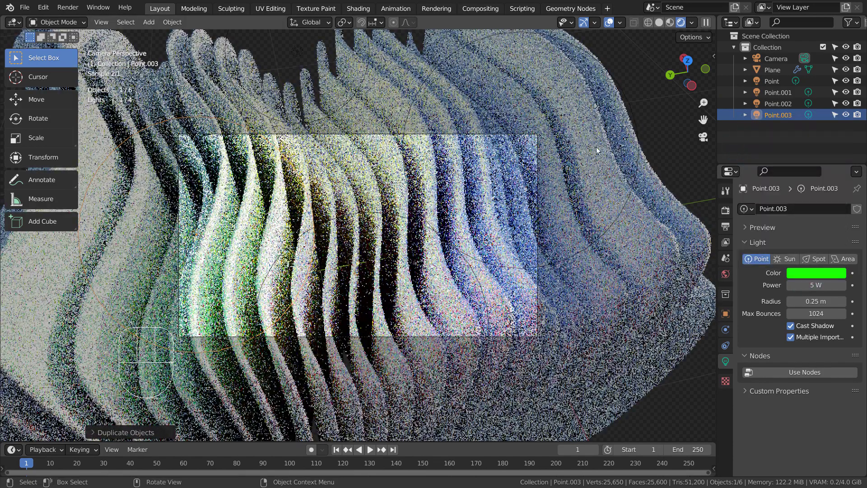
Duplicate the original yellow point light and lower the copy along the global Z axis between the waves
left_click(401, 319)
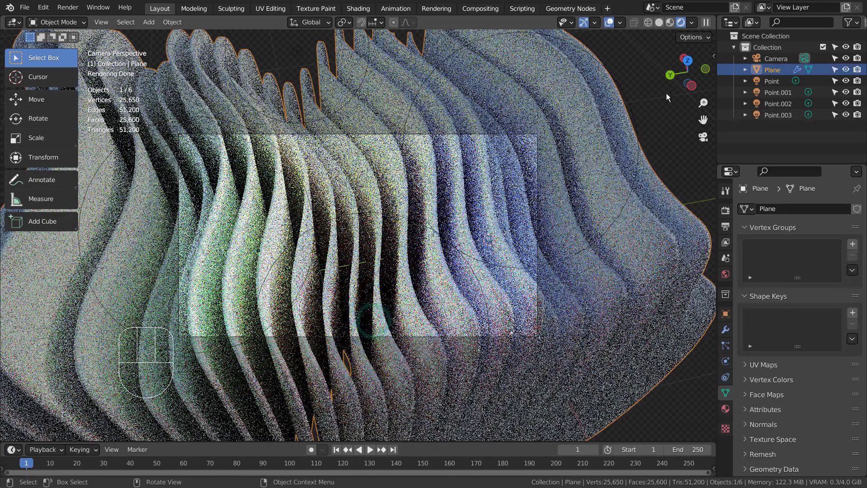
left_click(781, 81)
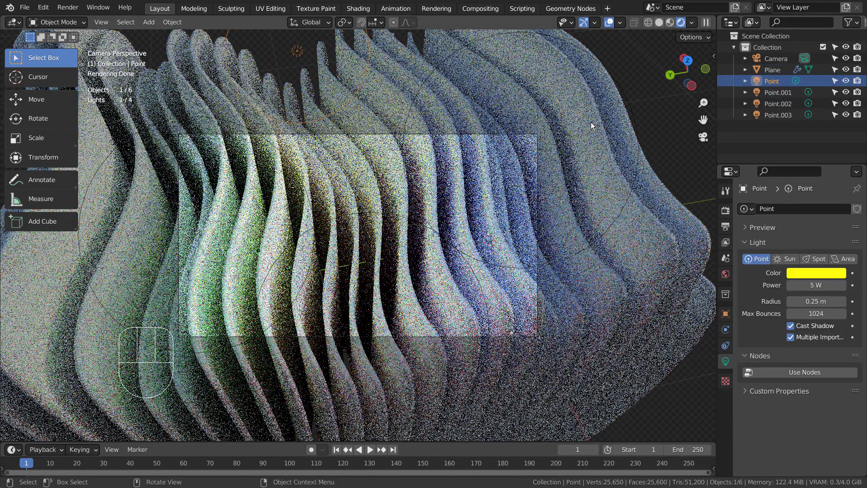
key("shift+d")
key("z")
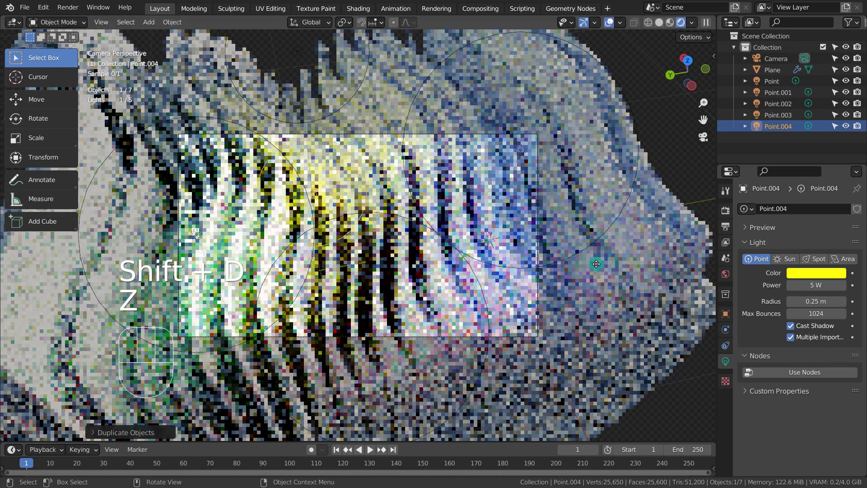
left_click(596, 264)
Reposition the new yellow light along the X and Y axes near the center of the camera frame
key("g")
key("y")
key("x")
left_click(617, 346)
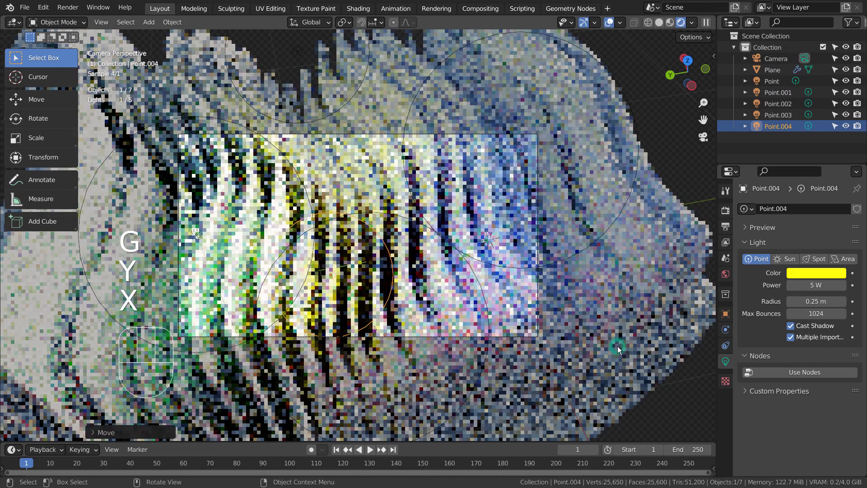
key("g")
key("x")
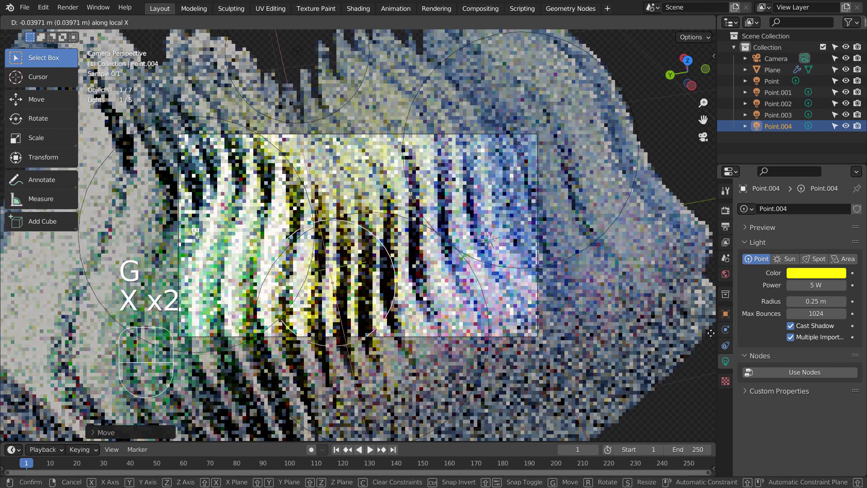
key("y")
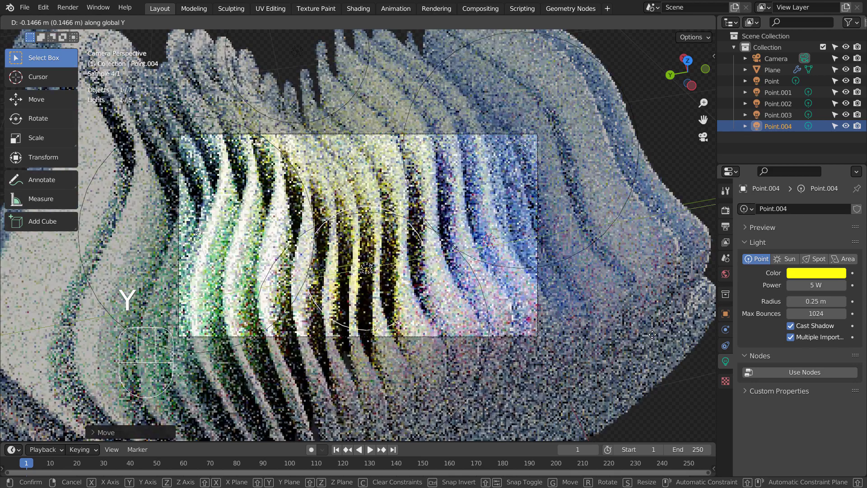
left_click(653, 334)
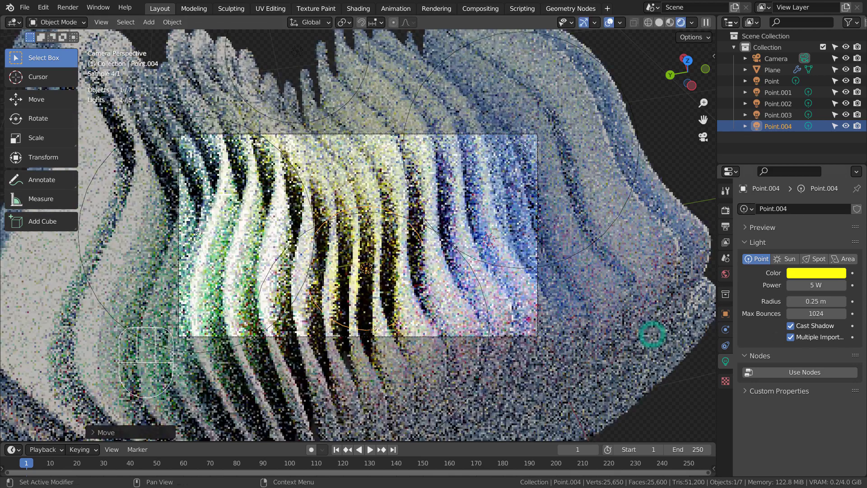
Change the central light's color to a very pale pink and set its power to 55 W
left_click(823, 274)
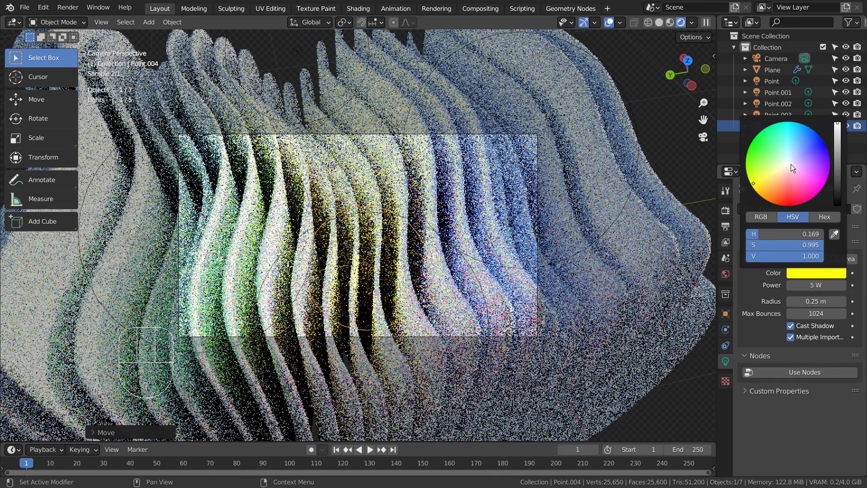
left_click(791, 165)
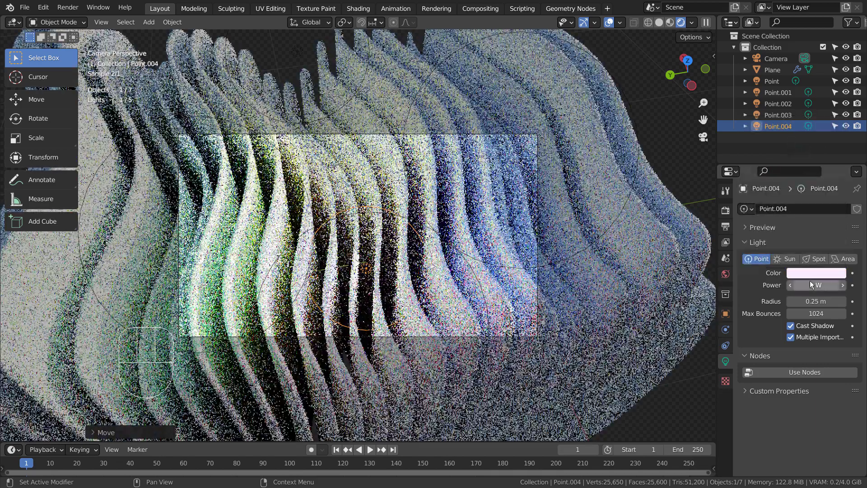
left_click_drag(802, 286, 821, 284)
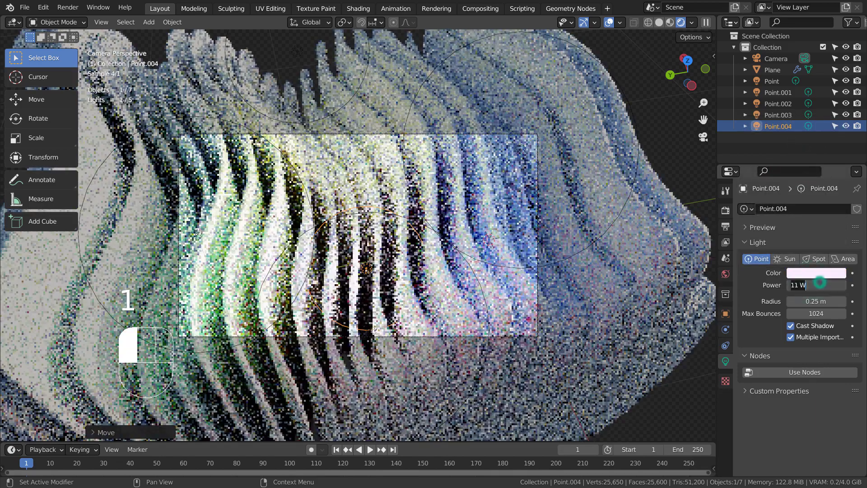
type("55")
key("Return")
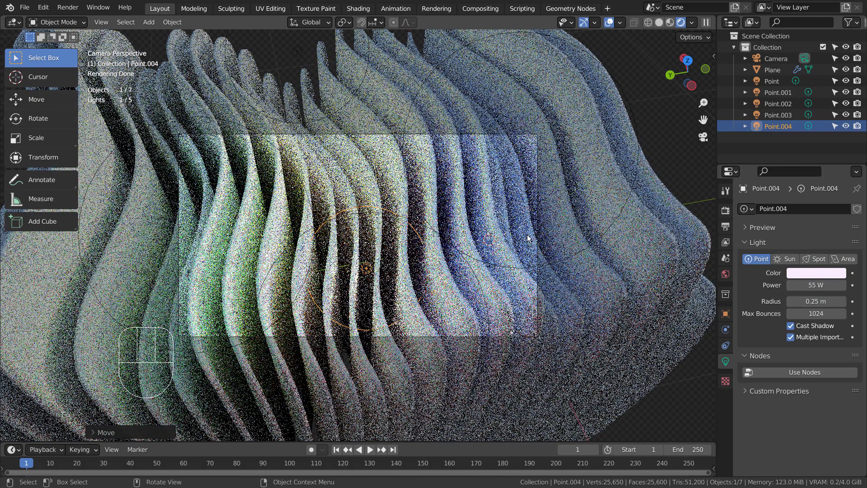
Shift the pale central light slightly along the global X axis, then deselect it
key("g")
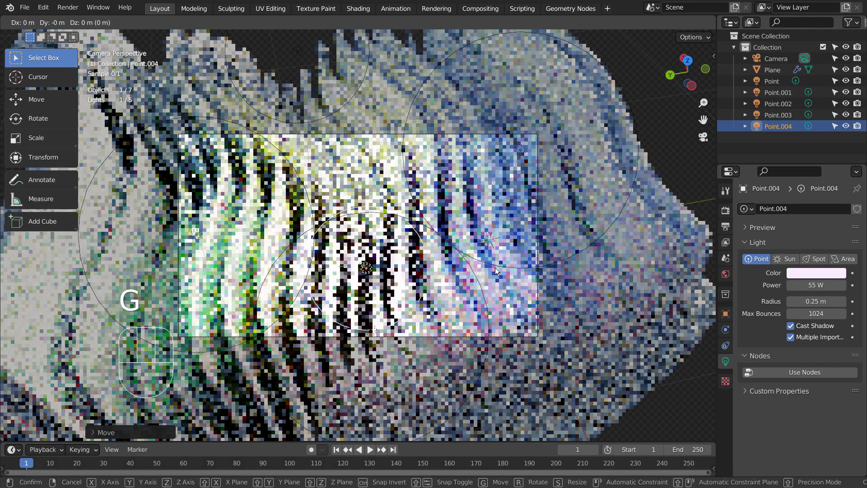
key("x")
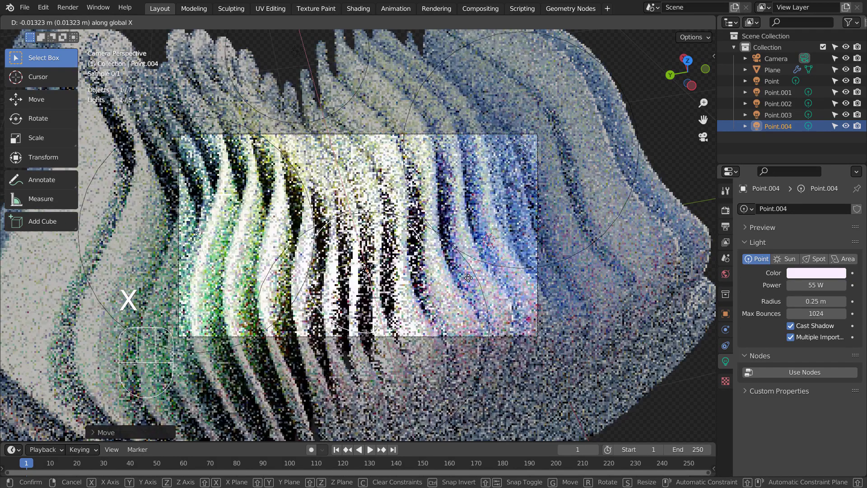
left_click(519, 248)
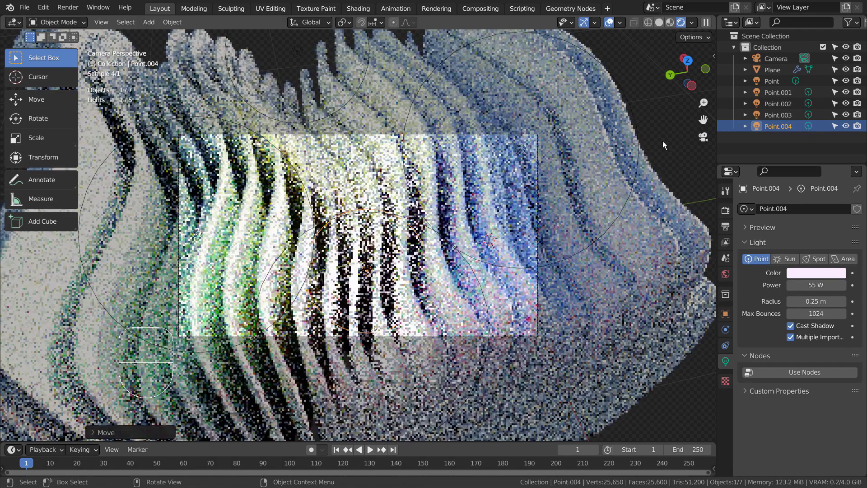
left_click(661, 150)
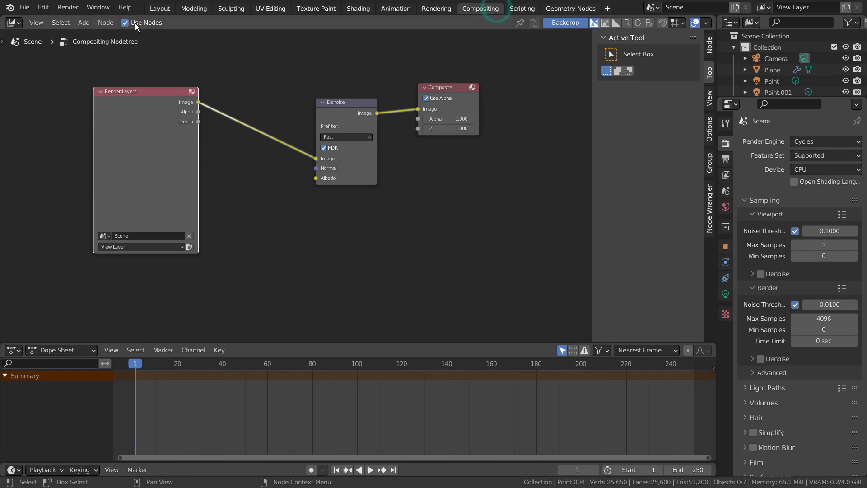
Return to the Layout workspace and disable the noise threshold for both viewport and render sampling
left_click(159, 8)
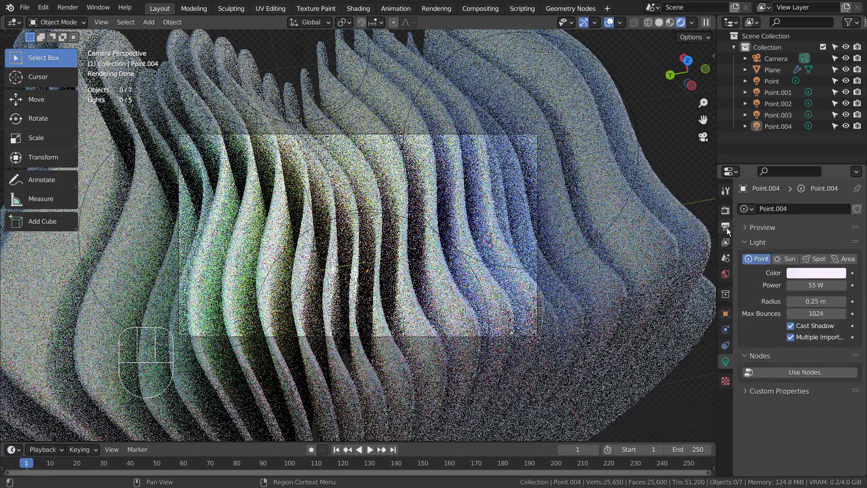
left_click(725, 226)
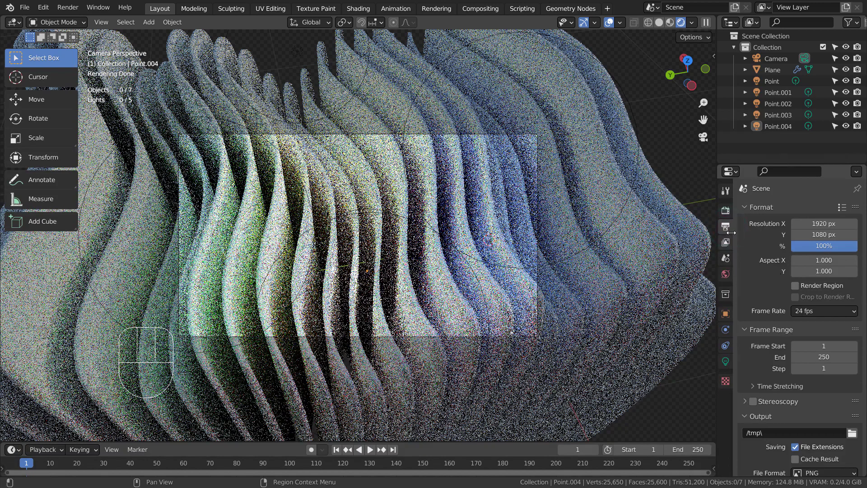
left_click(725, 210)
left_click(796, 298)
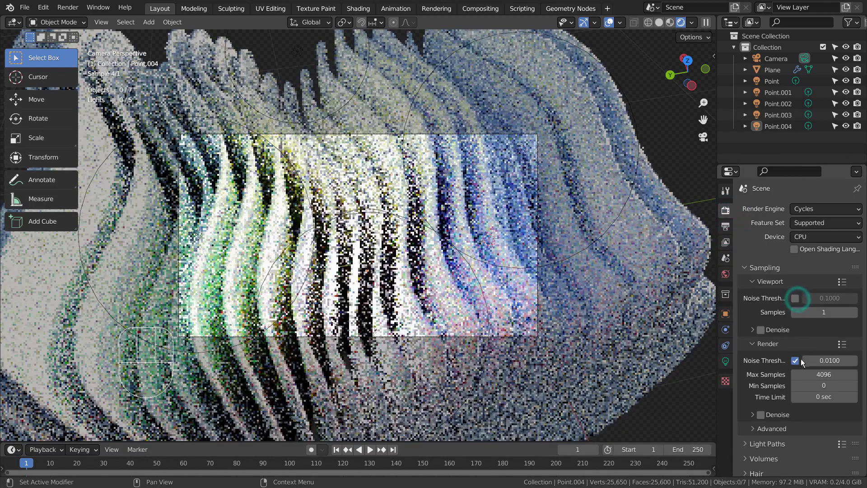
left_click(795, 360)
Enable denoising for the final render and set the render samples to 16
left_click(759, 403)
left_click(808, 377)
type("16")
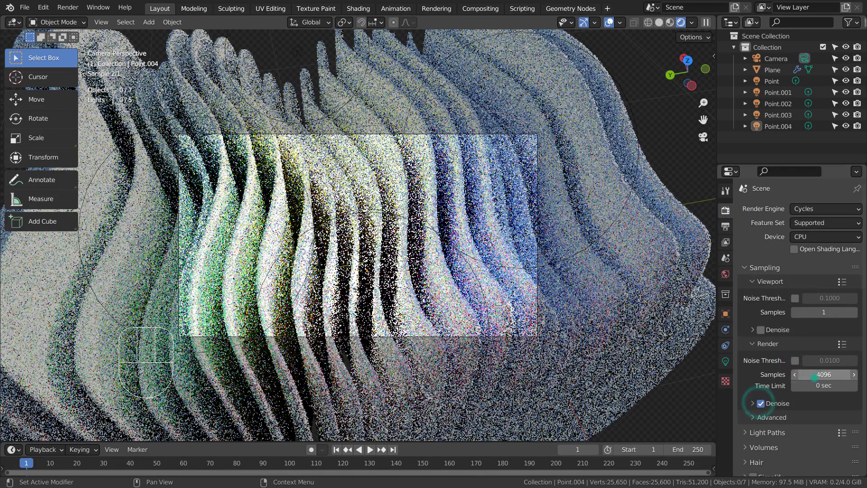
key("Return")
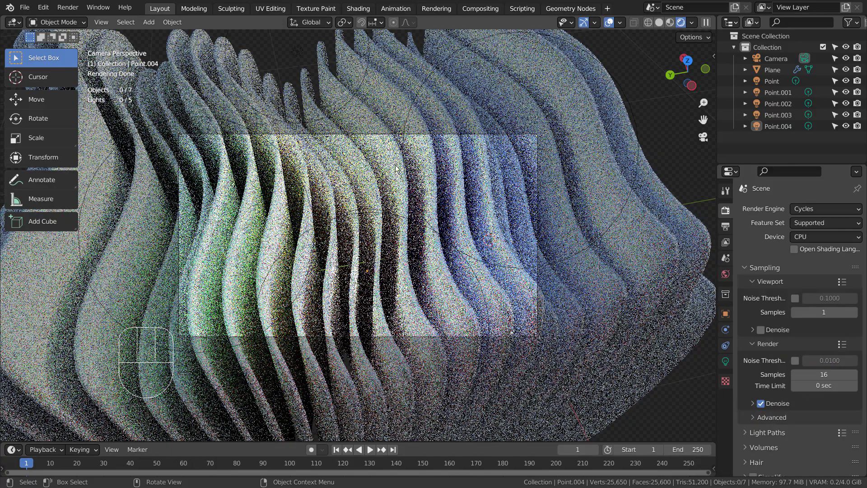
Switch the viewport to solid shading, save the file, and render a test image, closing the result after viewing it
left_click(659, 22)
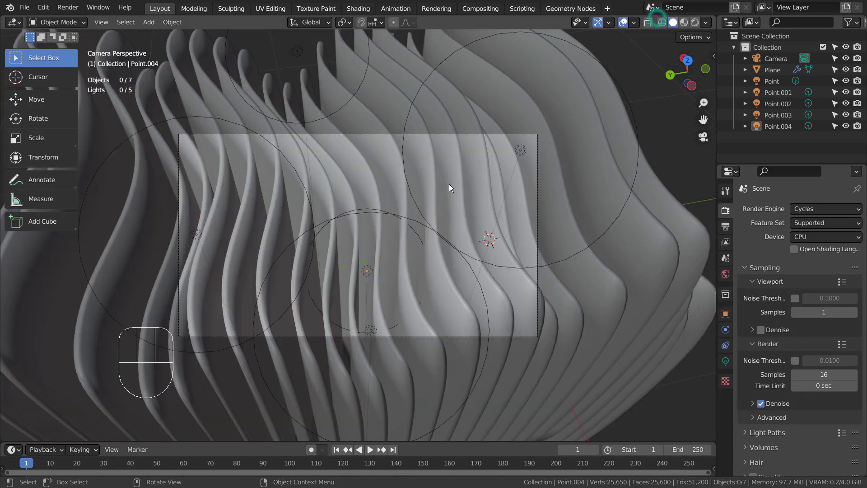
key("ctrl+s")
key("F12")
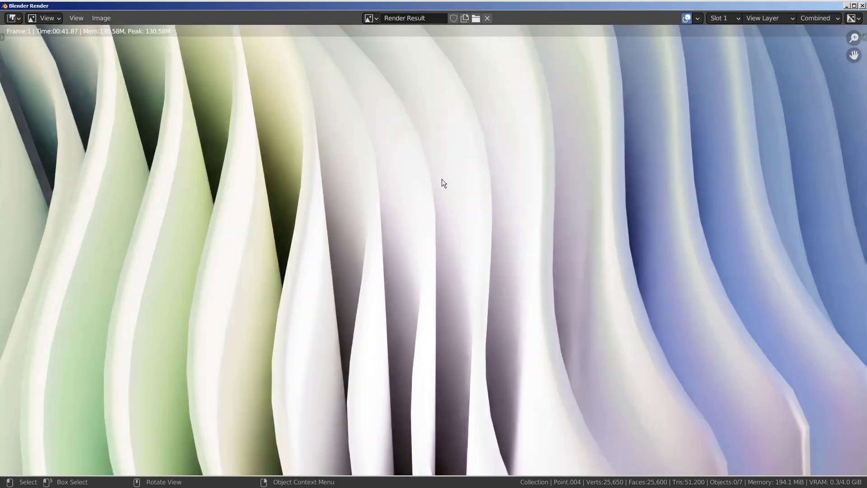
key("Escape")
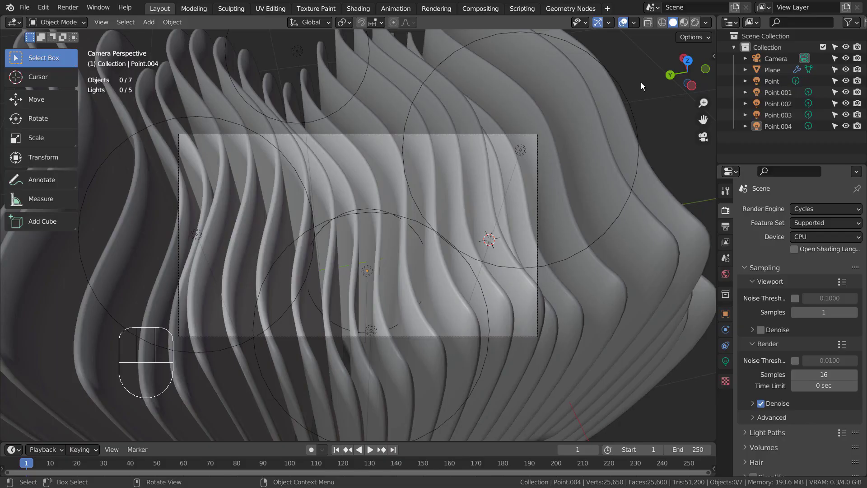
Set the world sky texture's sun intensity to 0.1 and the background strength to 0.1
left_click(725, 274)
left_click(806, 333)
type("0.2")
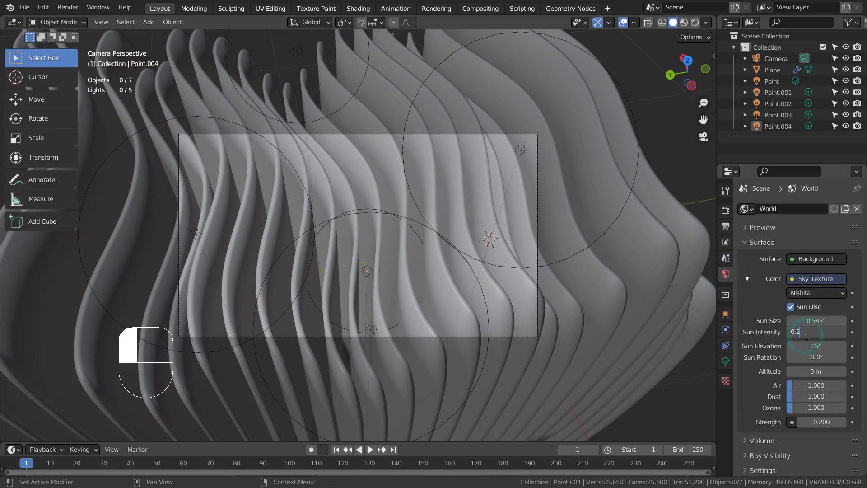
type(".1")
key("Return")
left_click(806, 334)
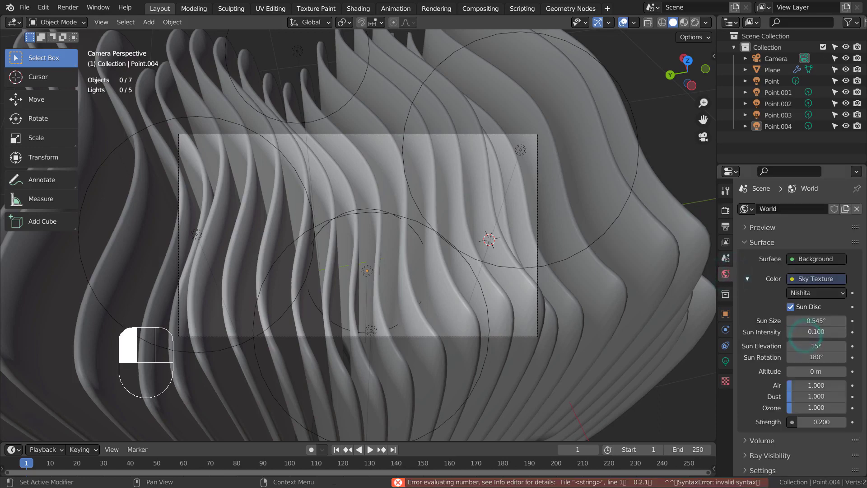
left_click_drag(823, 424, 799, 423)
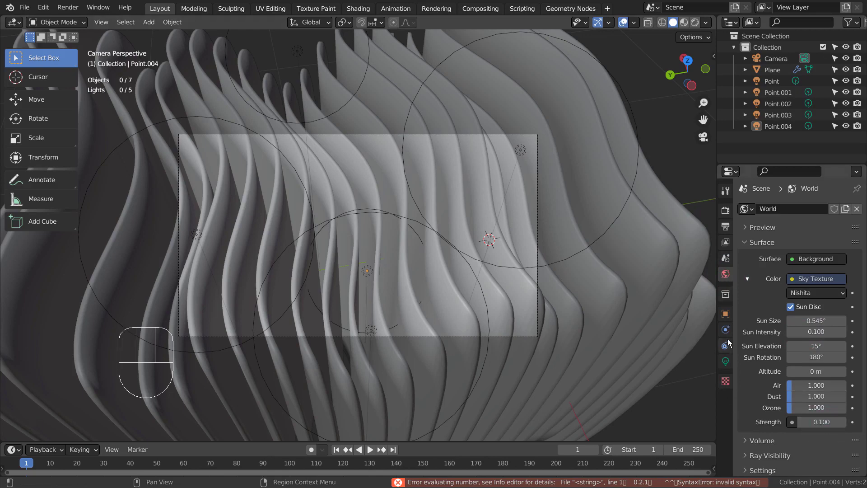
Set the yellow point light's power to 1 W and lower the power of the red point light
left_click(770, 82)
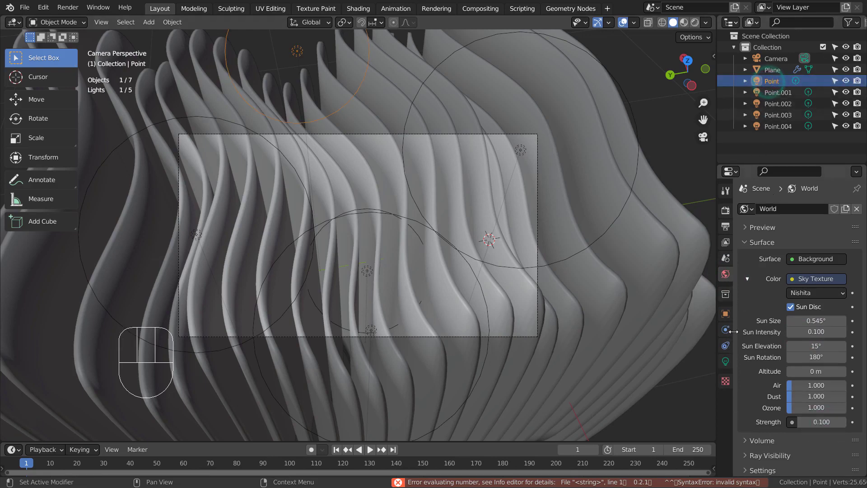
left_click(725, 361)
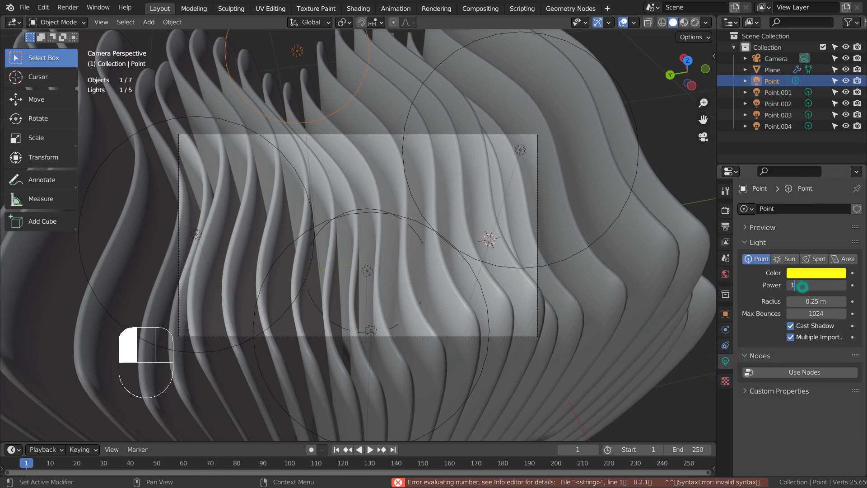
left_click(783, 92)
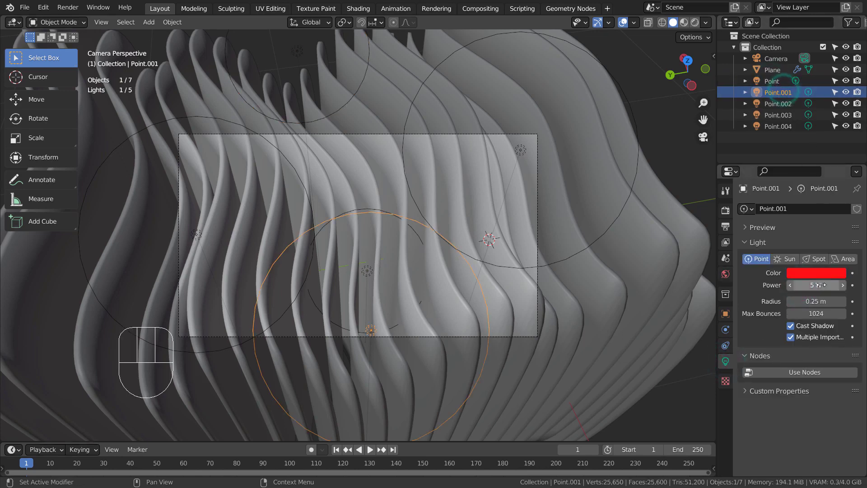
left_click_drag(821, 280, 809, 280)
Set the power of the blue, green and pale pink point lights to 1 W each
left_click(777, 105)
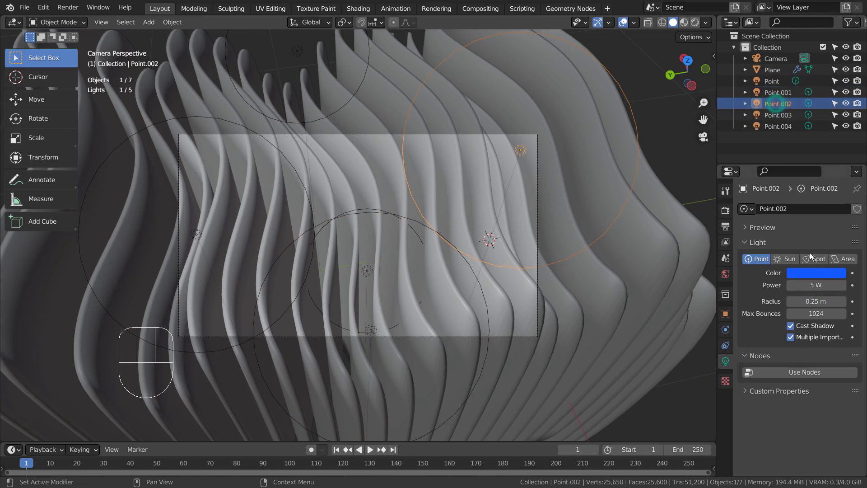
left_click(816, 285)
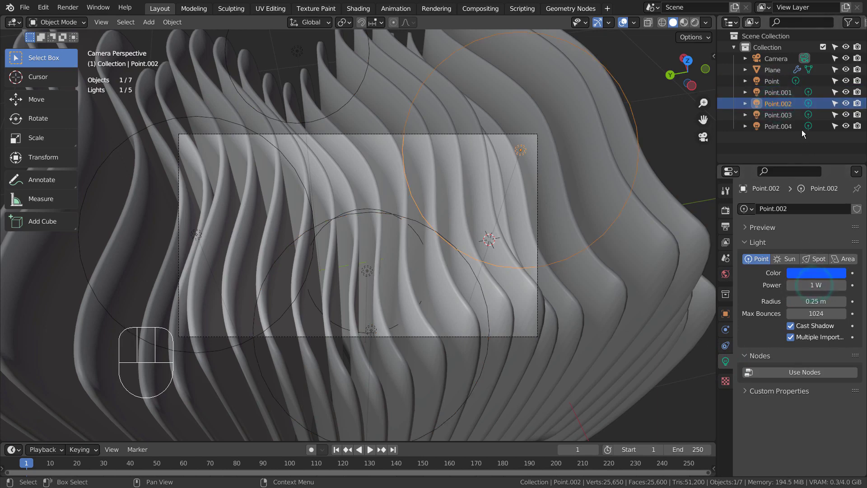
left_click(778, 115)
left_click(814, 285)
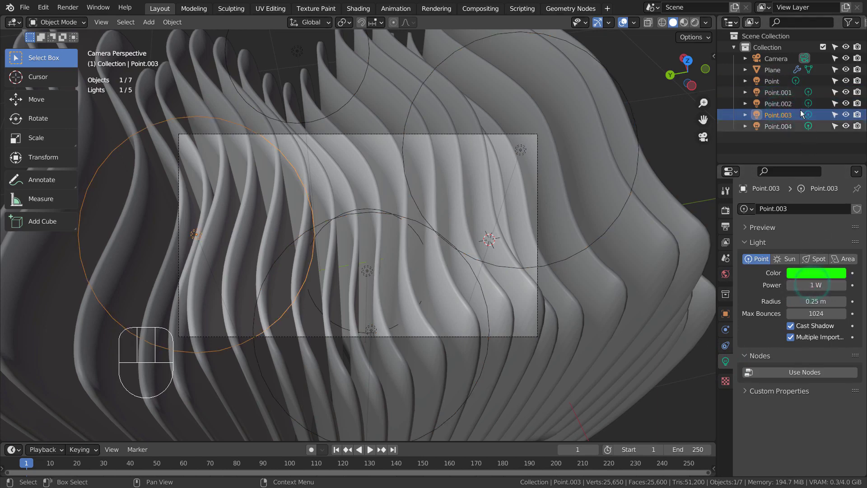
left_click(778, 126)
left_click(809, 285)
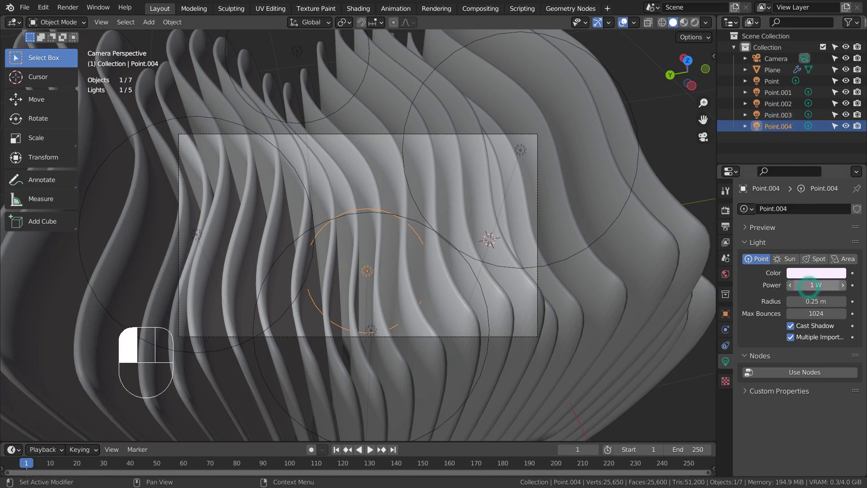
type("1")
key("Return")
Show the rendered viewport preview and set the wavy plane's Subdivision modifier render level to 3
left_click(695, 22)
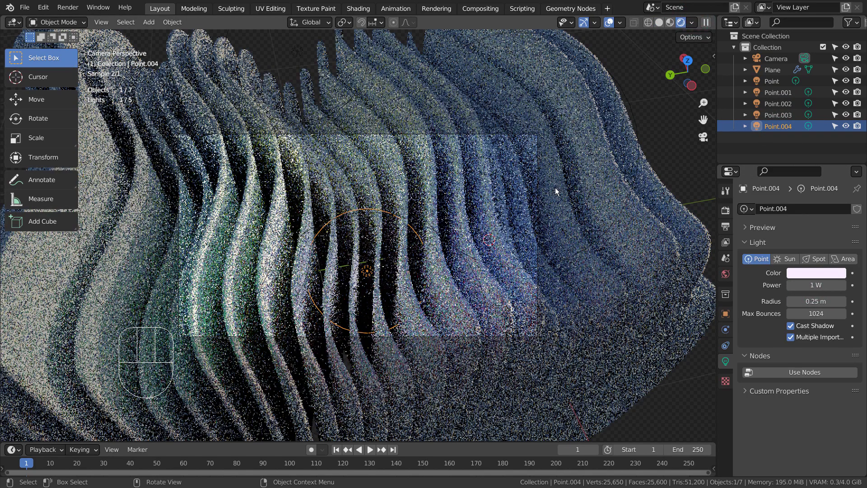
left_click(555, 188)
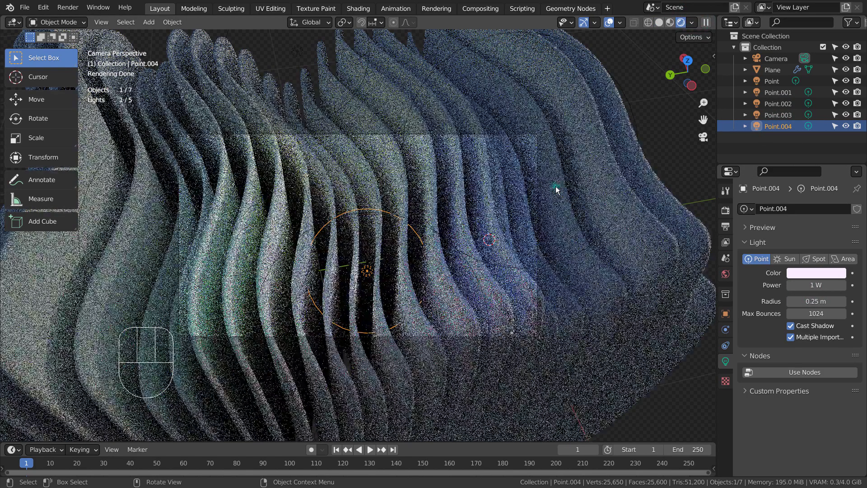
left_click(726, 330)
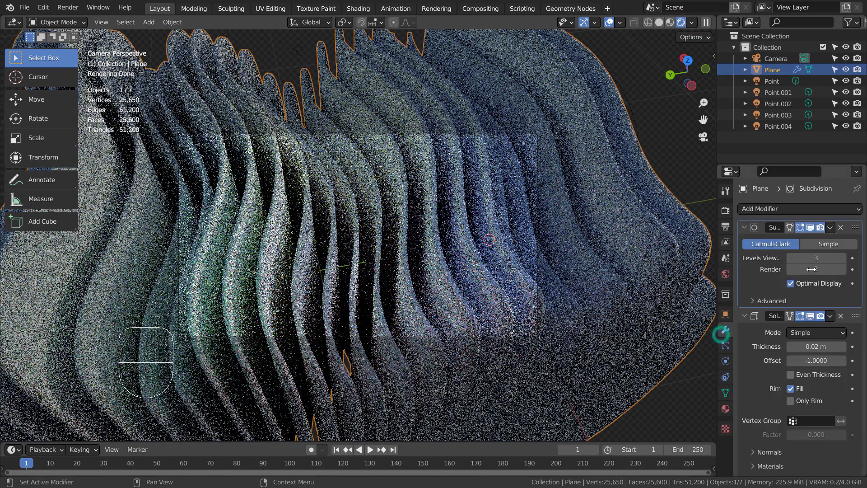
left_click(842, 270)
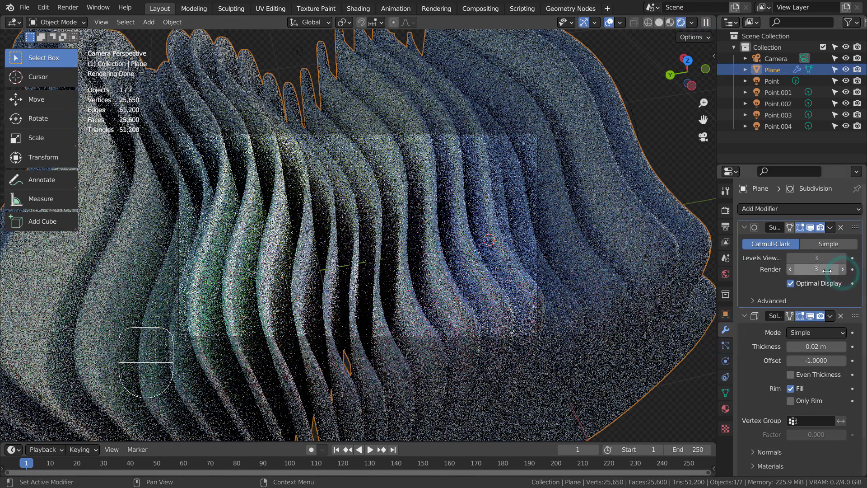
Deselect the plane, save the file, and start a new render of the scene
left_click(666, 97)
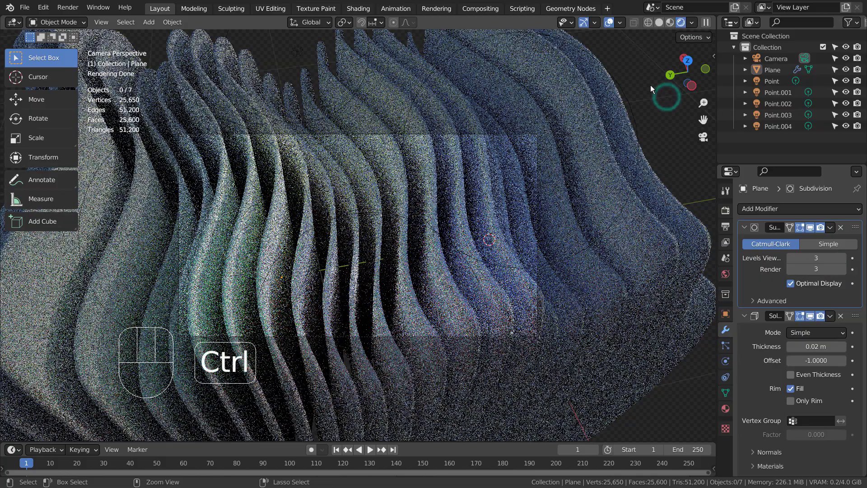
key("ctrl+s")
key("F12")
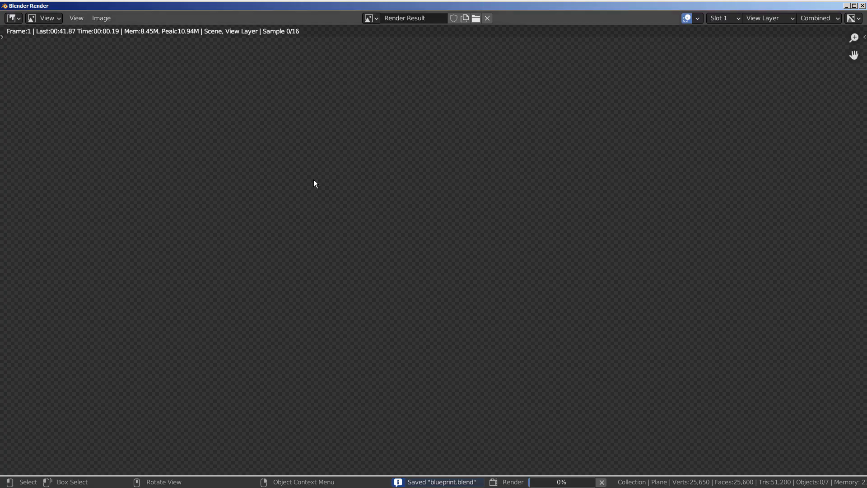